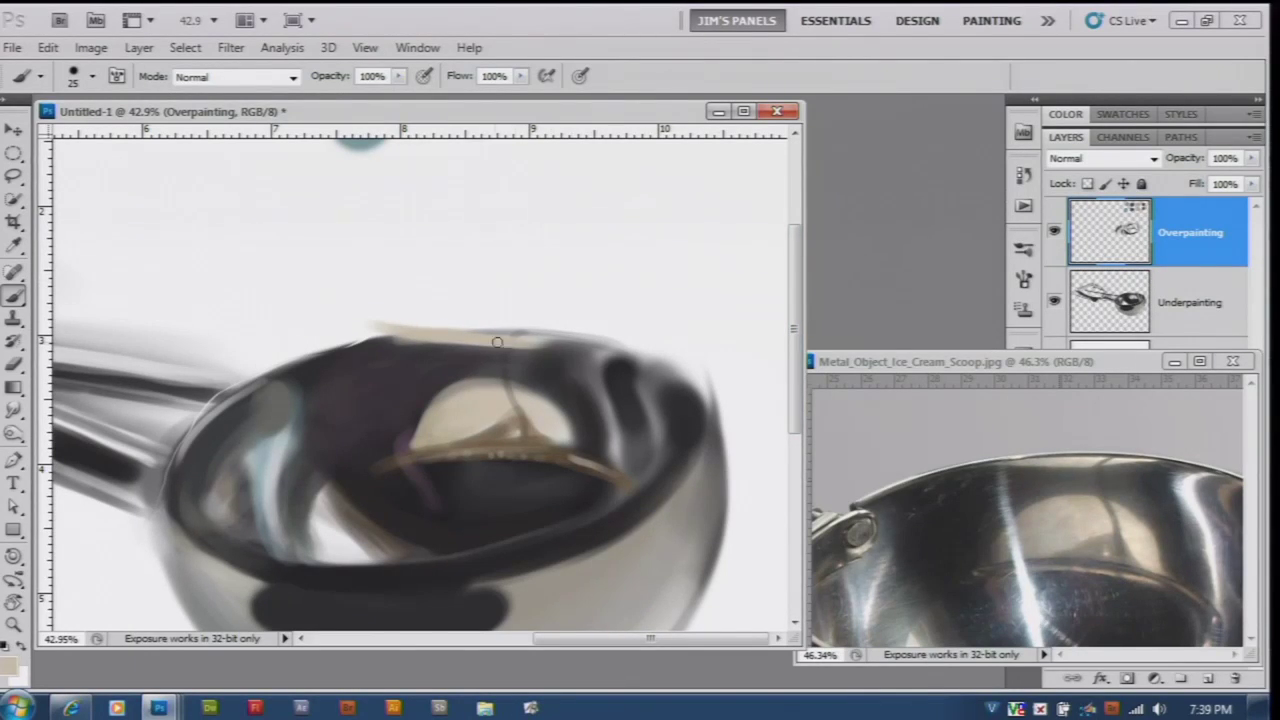
- Paint a light stroke and a fine dark line along the scoop's upper rim
drag(620, 330, 527, 340)
click(14, 364)
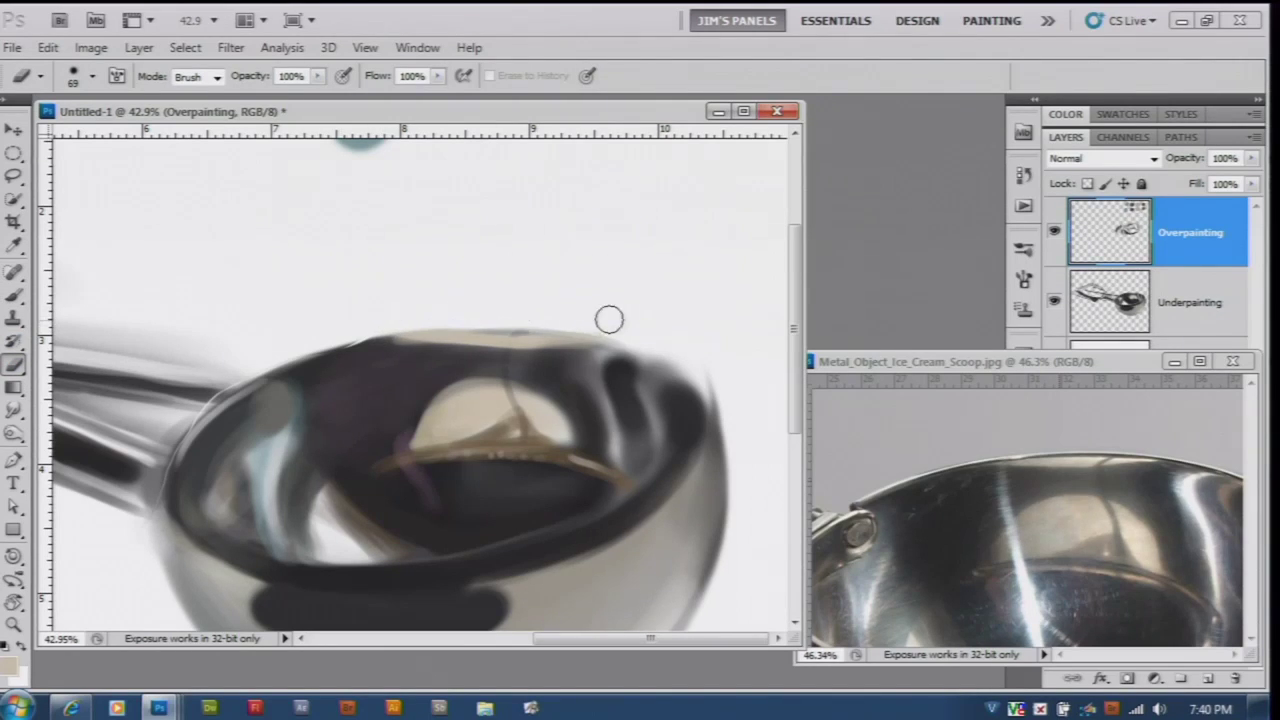
key(b)
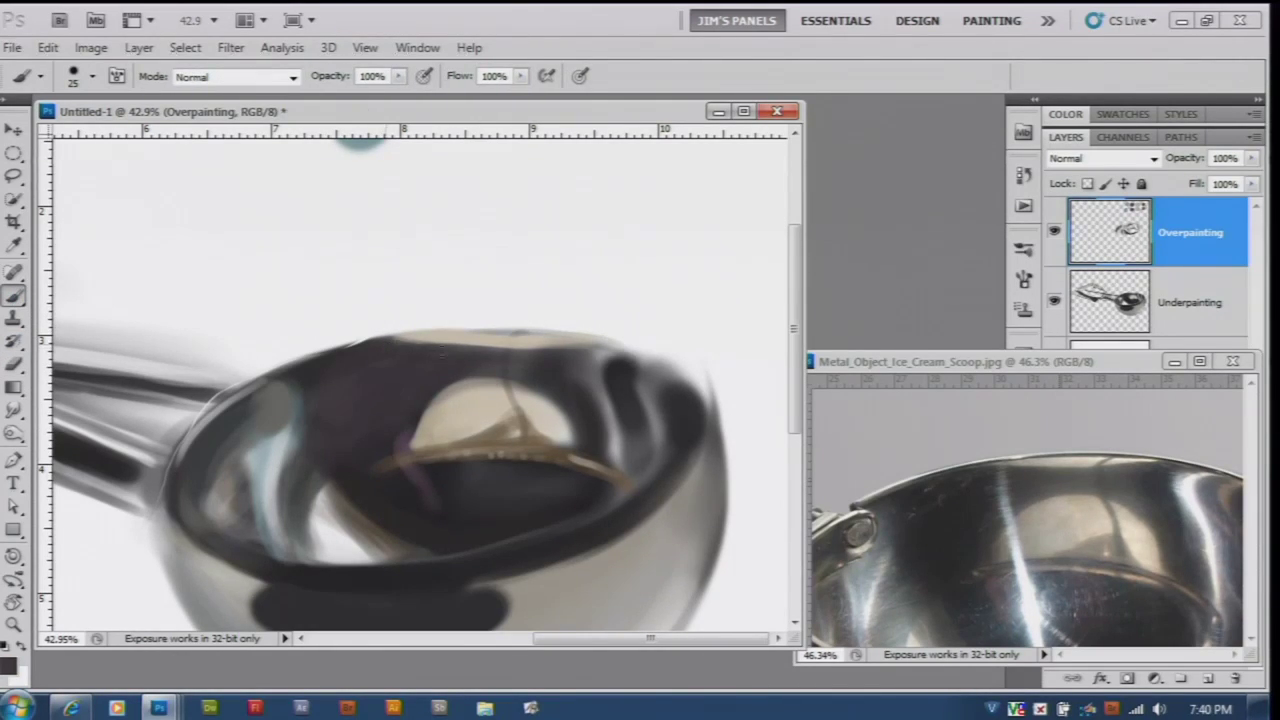
alt+click(426, 331)
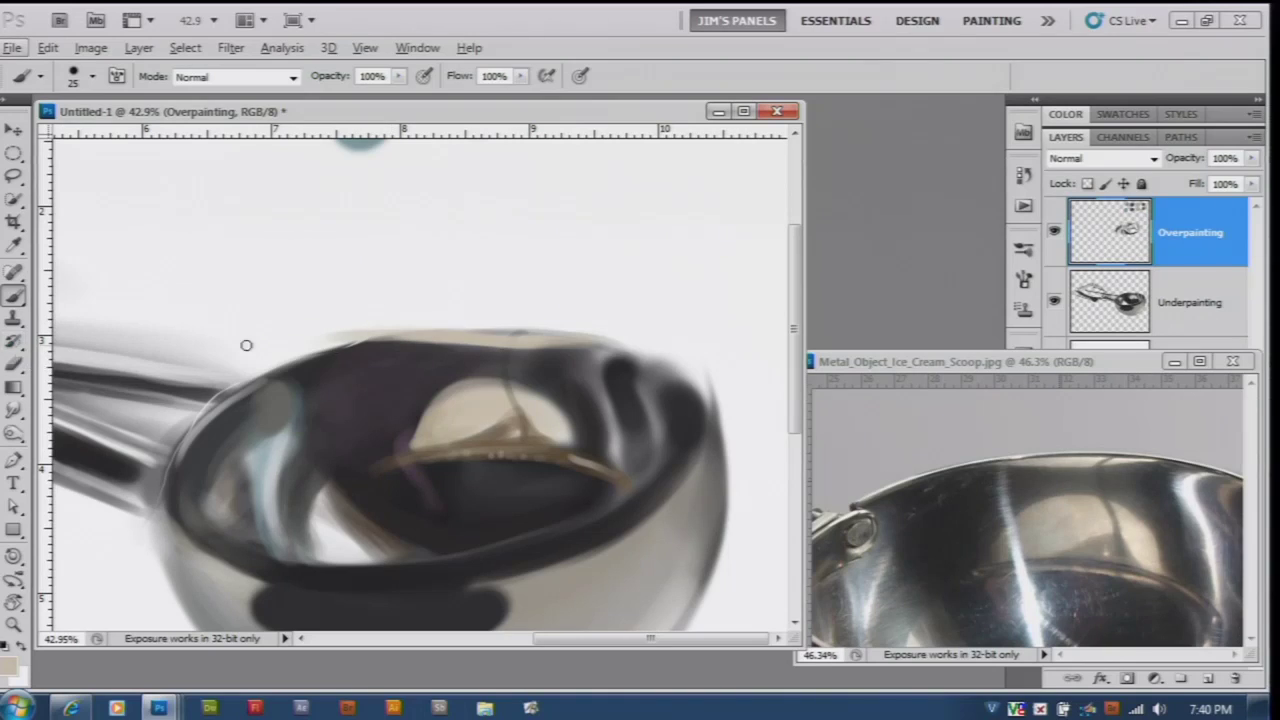
key(bracketleft)
key(bracketleft)
key(bracketleft)
drag(443, 330, 607, 342)
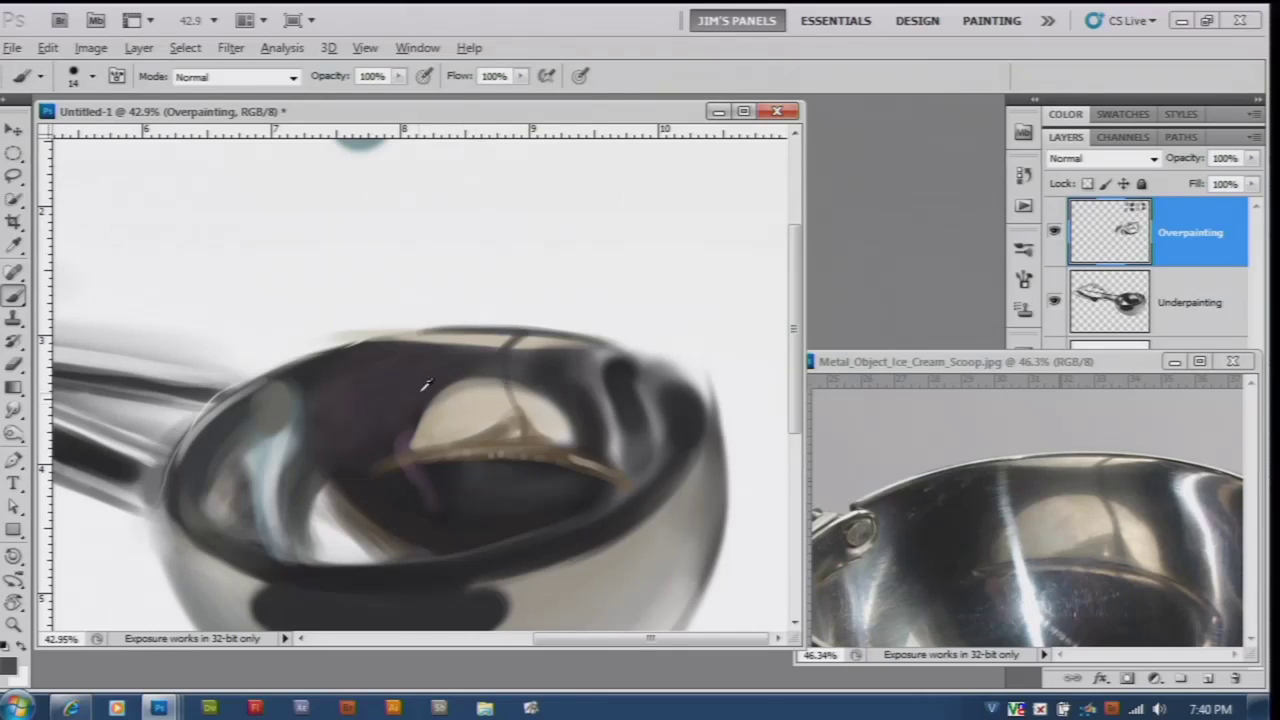
- Darken the bowl's left inner-wall reflection and paint a thin highlight along its left rim
key(bracketright)
key(bracketright)
key(bracketright)
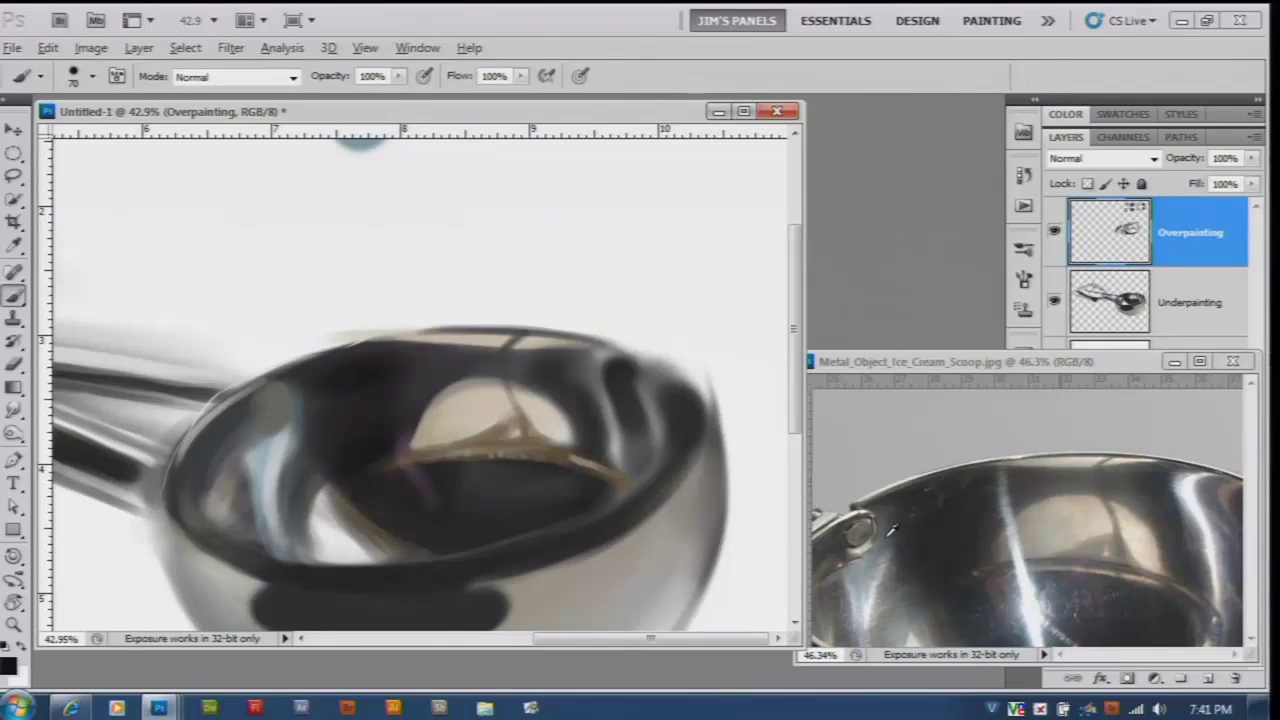
drag(272, 426, 270, 500)
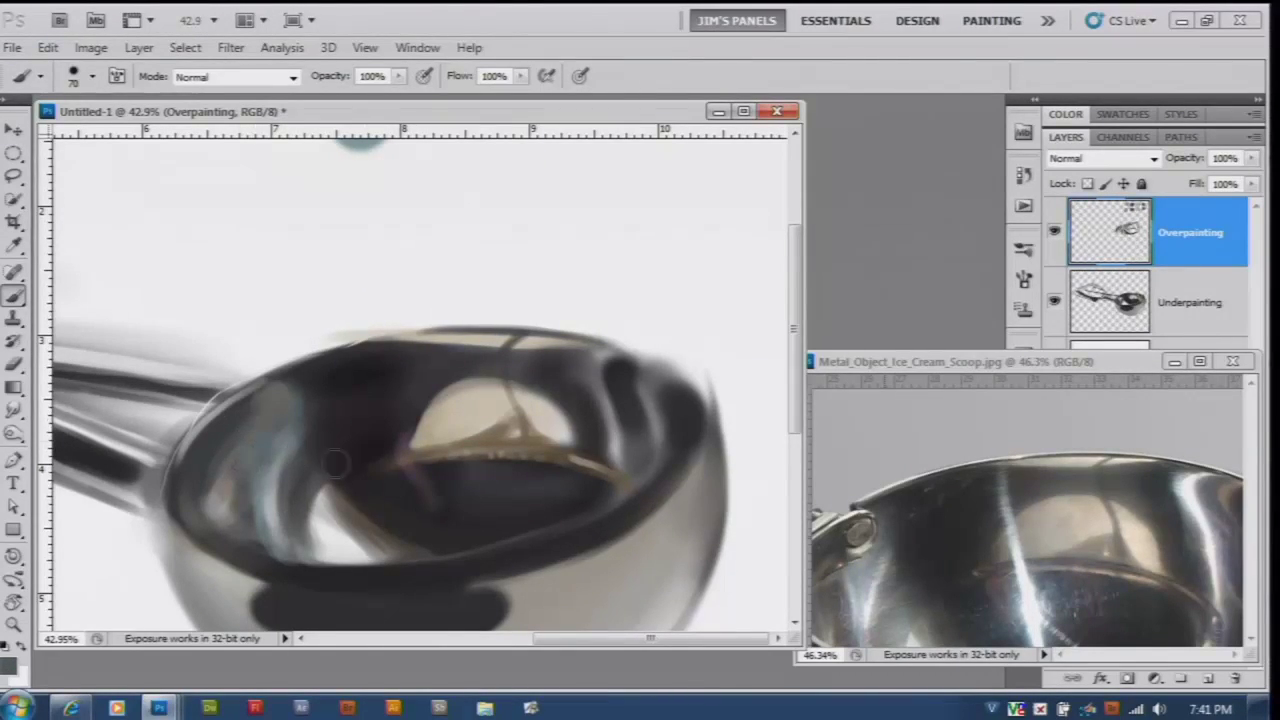
drag(362, 416, 349, 420)
drag(212, 410, 258, 388)
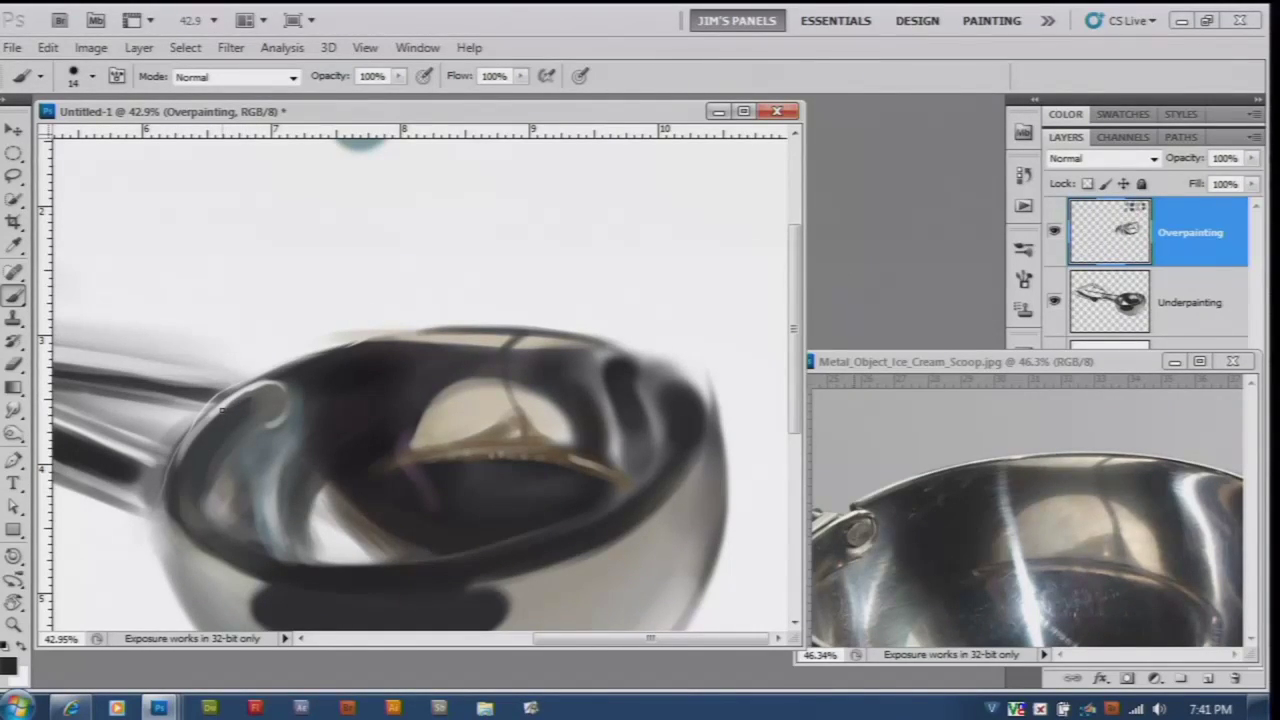
drag(278, 402, 265, 430)
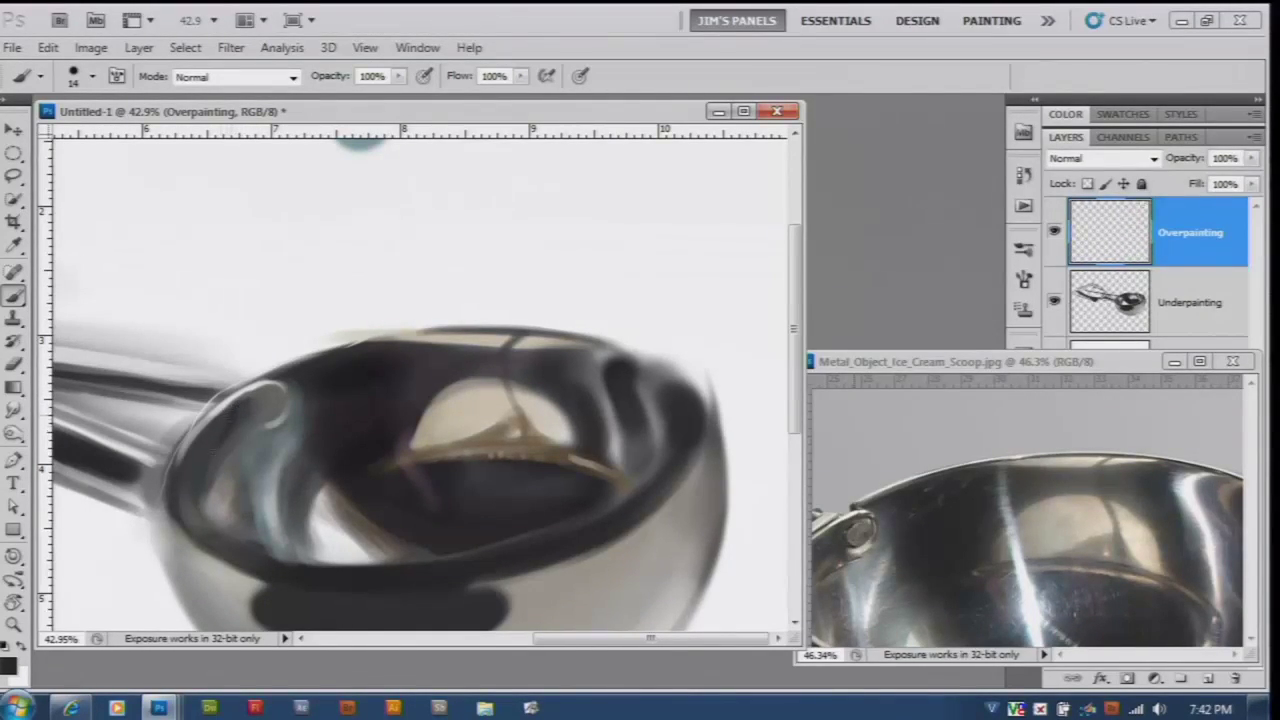
alt+click(266, 429)
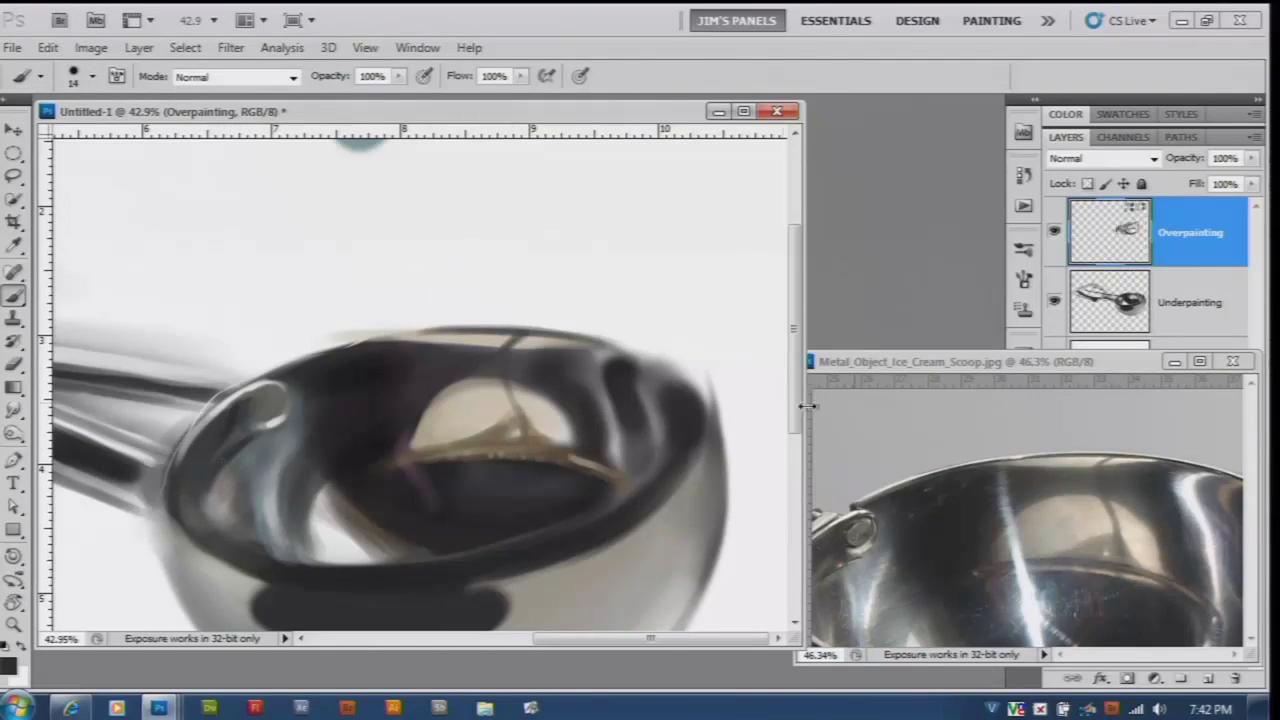
- Widen the reference photo window and add a faint stroke on the bowl
drag(808, 405, 797, 405)
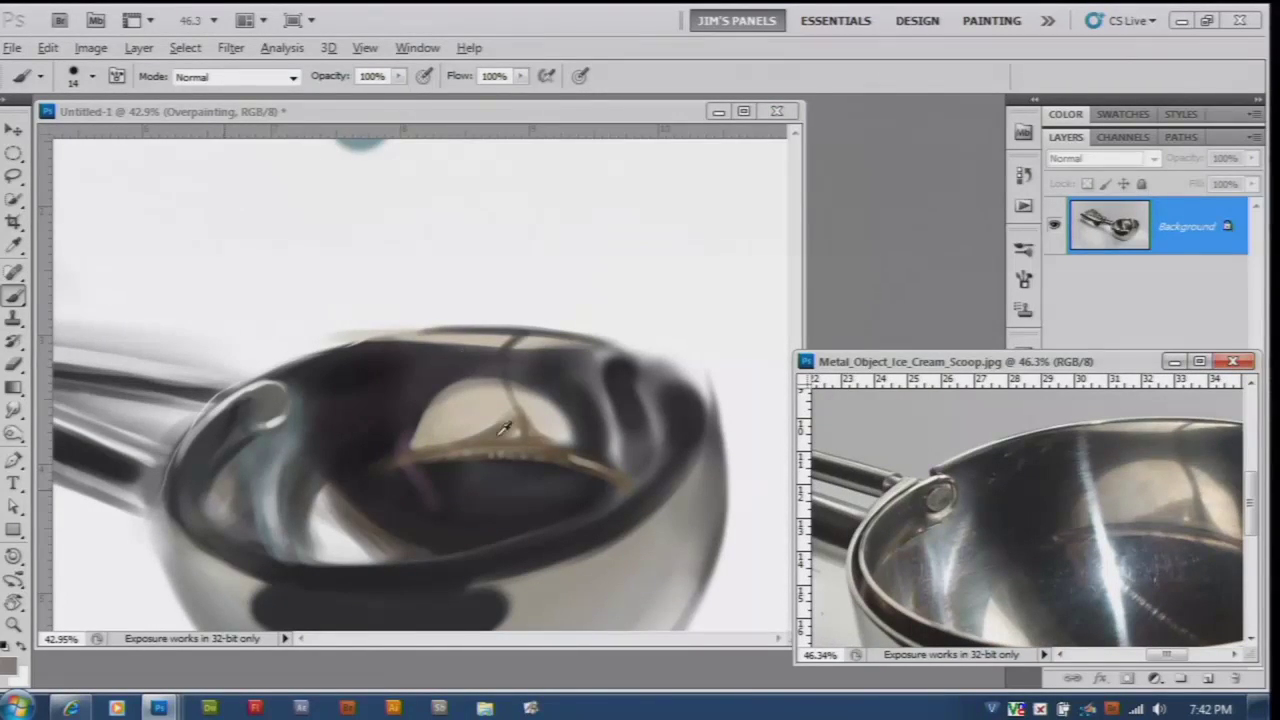
click(193, 495)
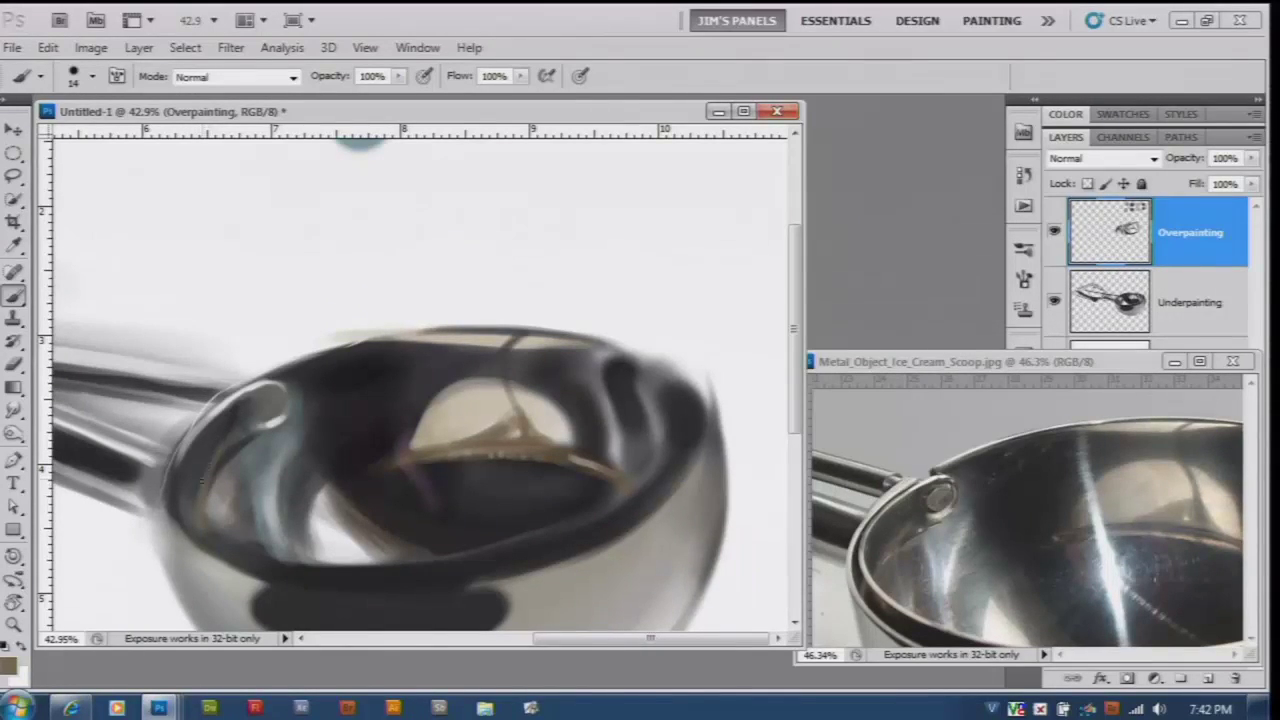
drag(215, 452, 258, 432)
alt+click(946, 530)
alt+click(232, 450)
- Pick a light peach colour and paint highlights along the bowl's left rim
click(10, 660)
click(603, 134)
click(1006, 123)
alt+click(248, 337)
drag(178, 524, 178, 460)
- Zoom out the painting and pan the reference photo toward the rivet and bowl
scroll(213, 428, down, 2)
scroll(213, 428, down, 2)
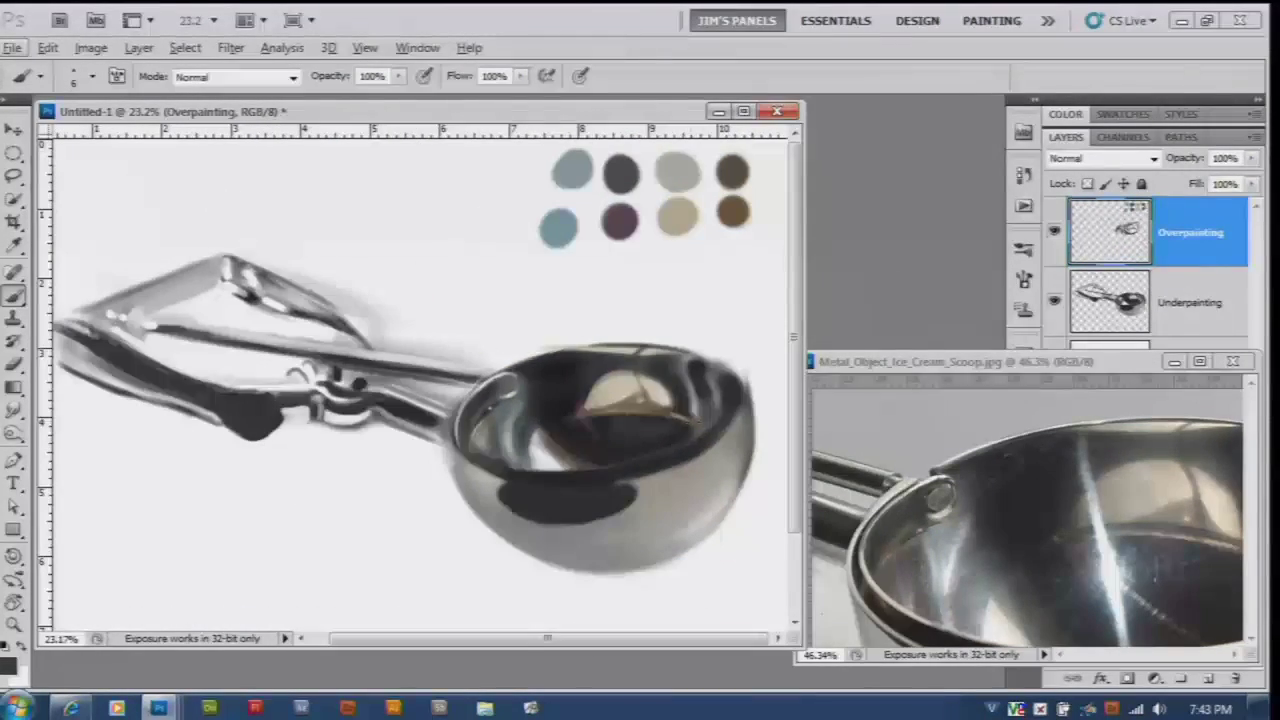
drag(651, 416, 651, 412)
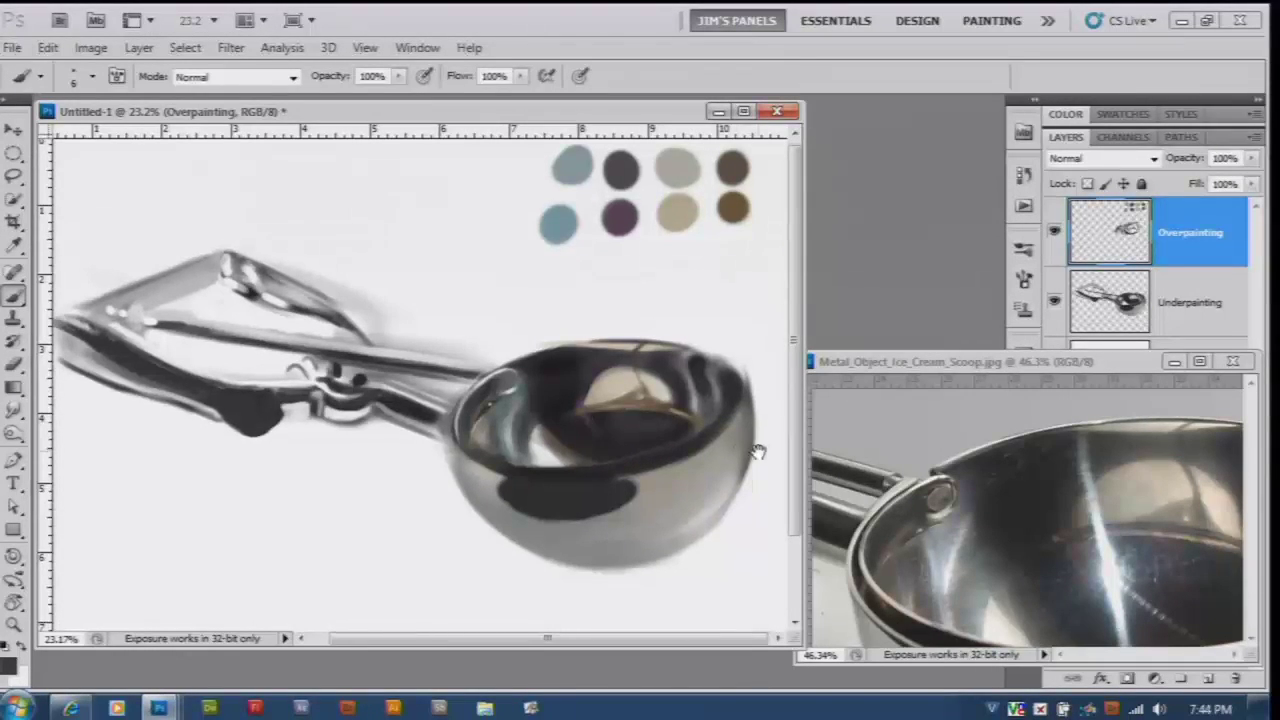
click(1030, 500)
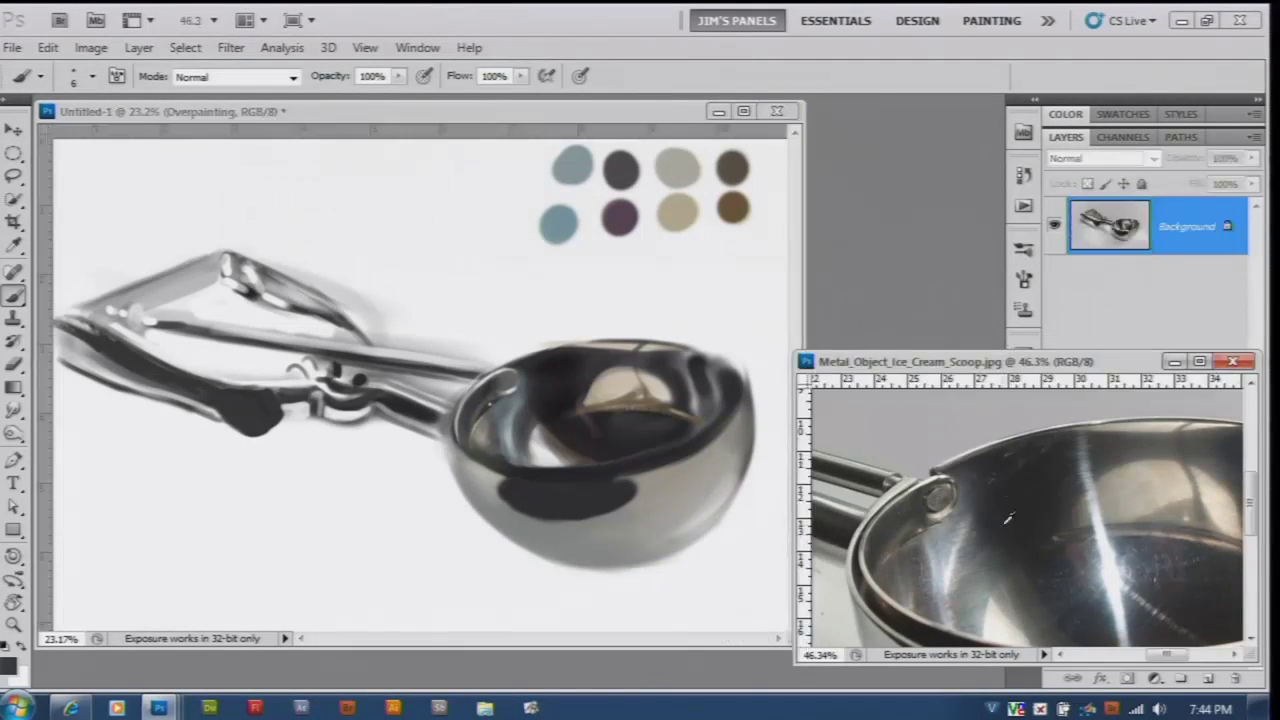
scroll(1030, 500, down, 1)
drag(1030, 520, 1010, 460)
- Draw an elliptical selection around the scoop bowl and commit a transform on it
click(14, 152)
click(409, 294)
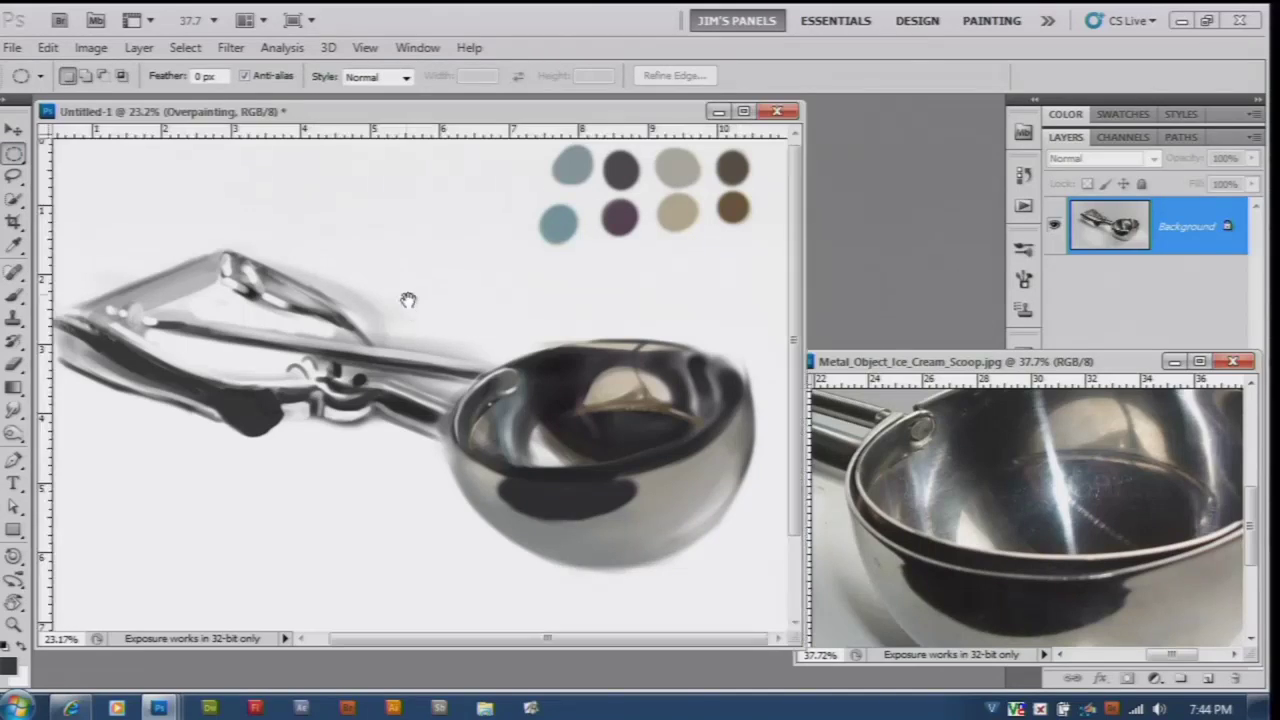
drag(660, 478, 740, 442)
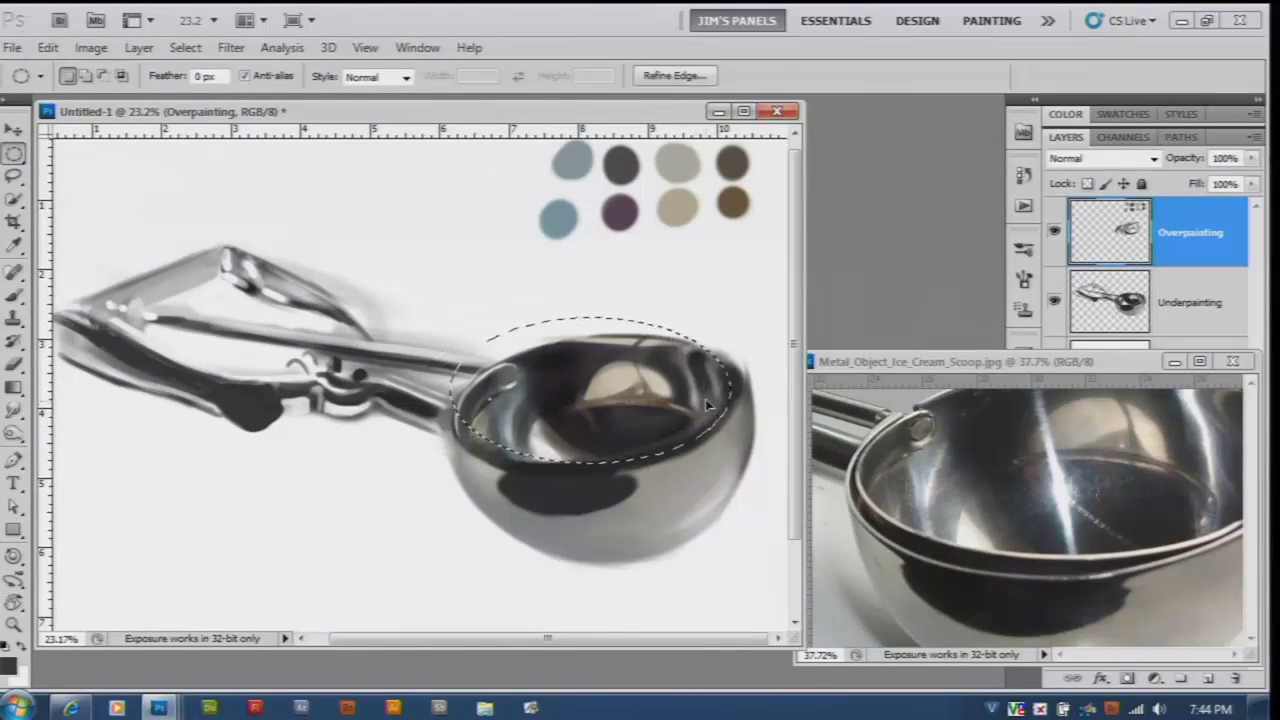
key(ctrl+t)
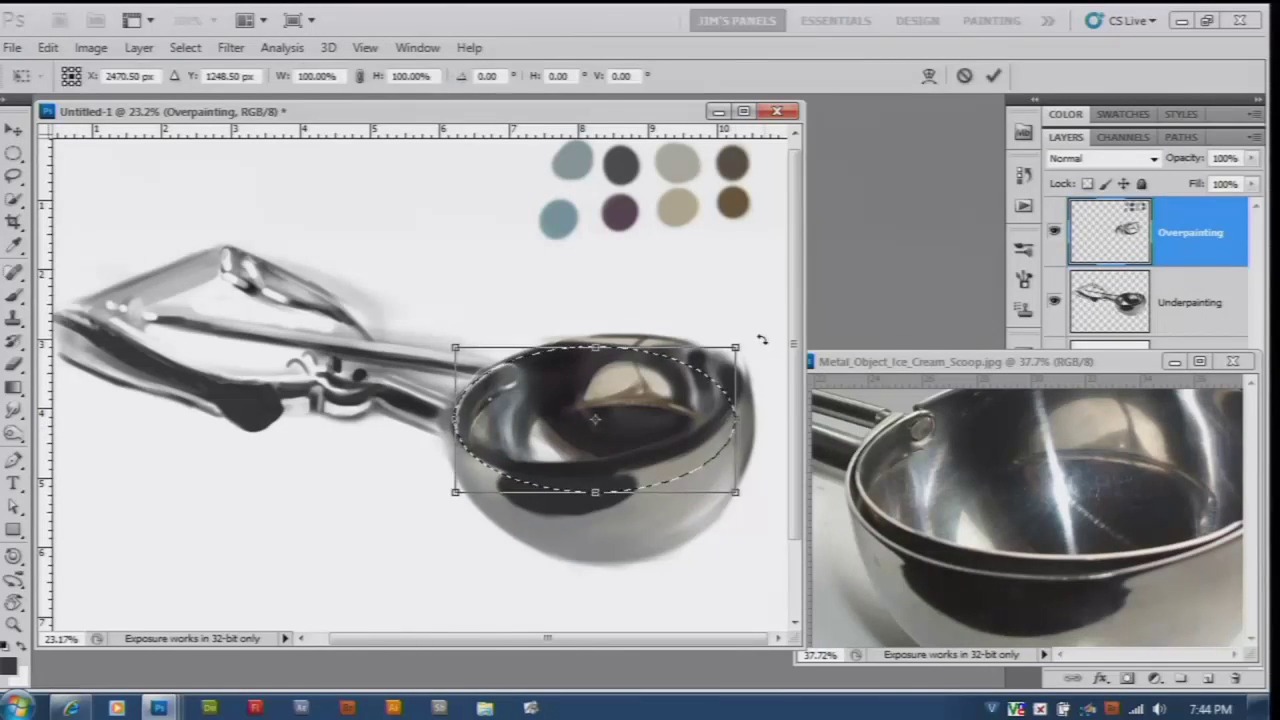
key(Return)
- Move the reference window and refit the ellipse selection to the bowl's opening
mouse_move(1121, 368)
mouse_down()
mouse_move(913, 362)
mouse_move(1141, 366)
mouse_up()
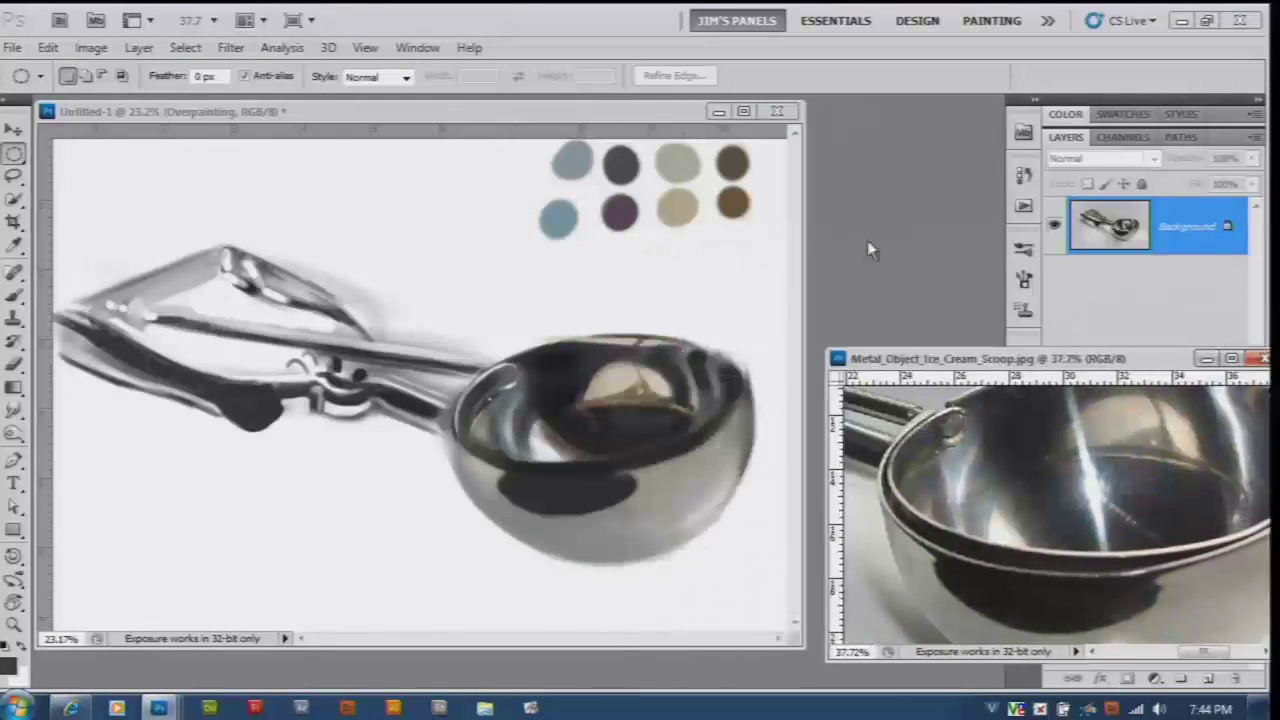
click(628, 643)
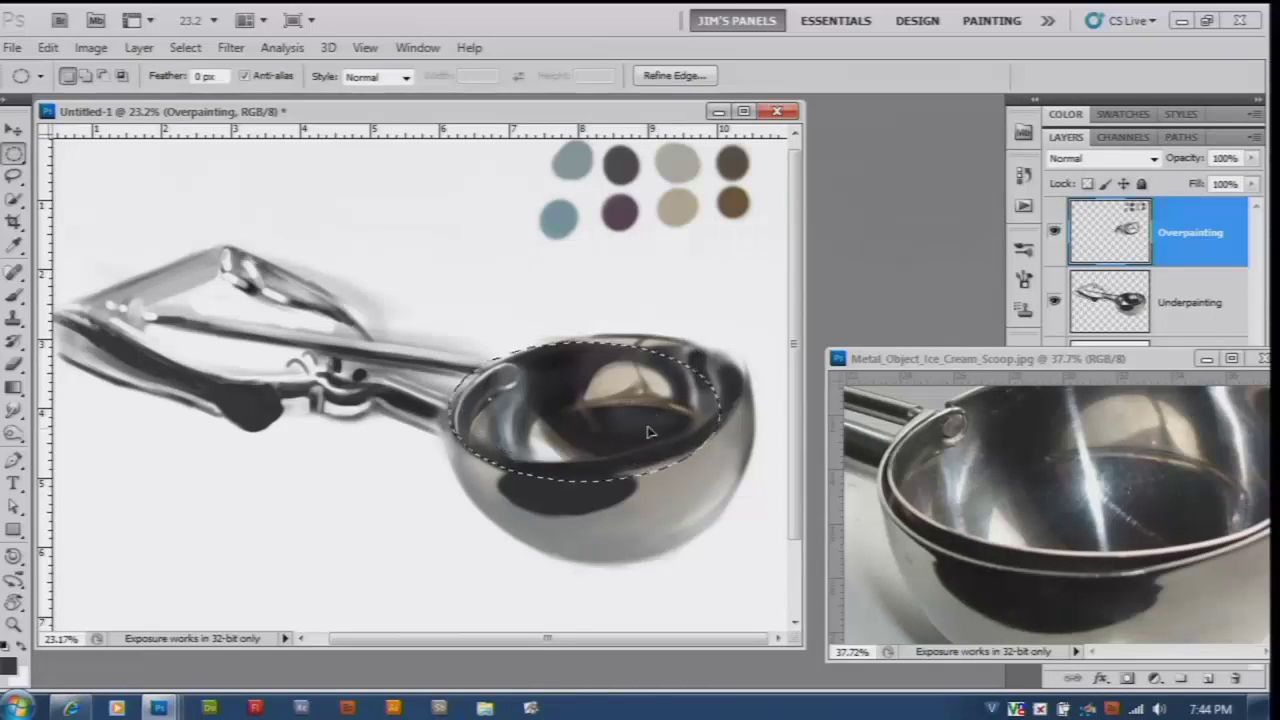
drag(700, 455, 655, 430)
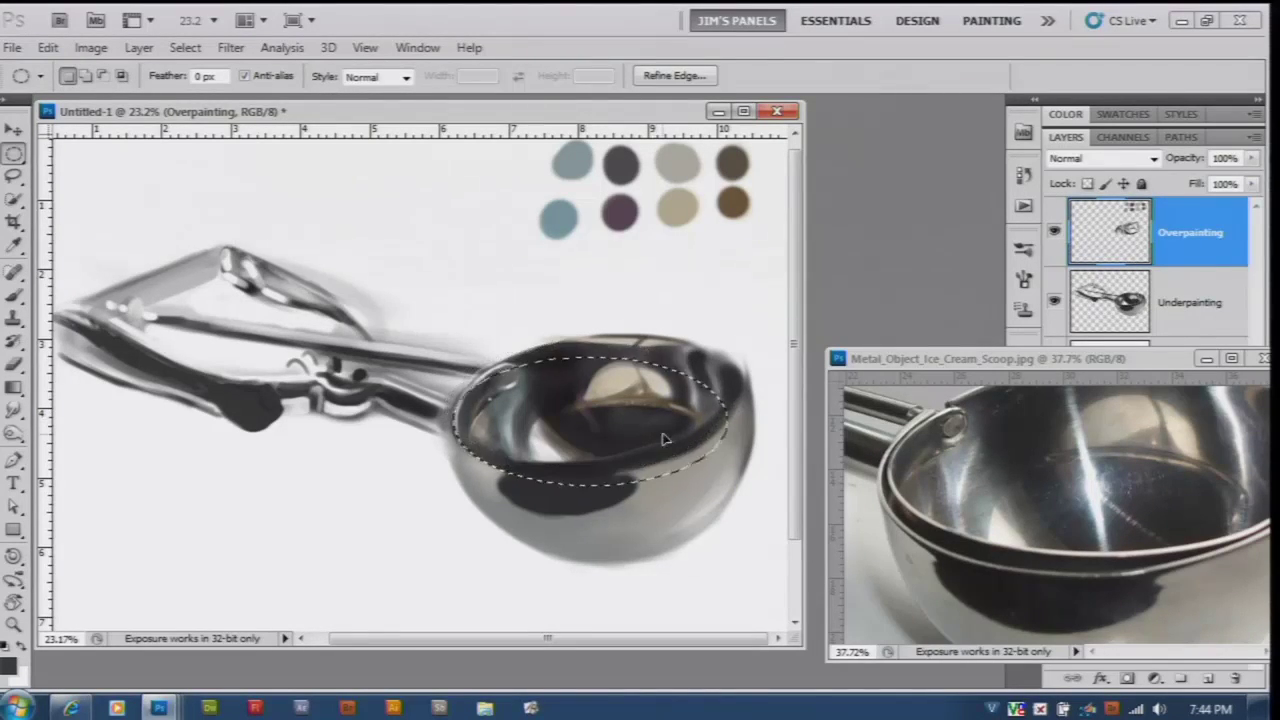
click(47, 47)
mouse_move(113, 420)
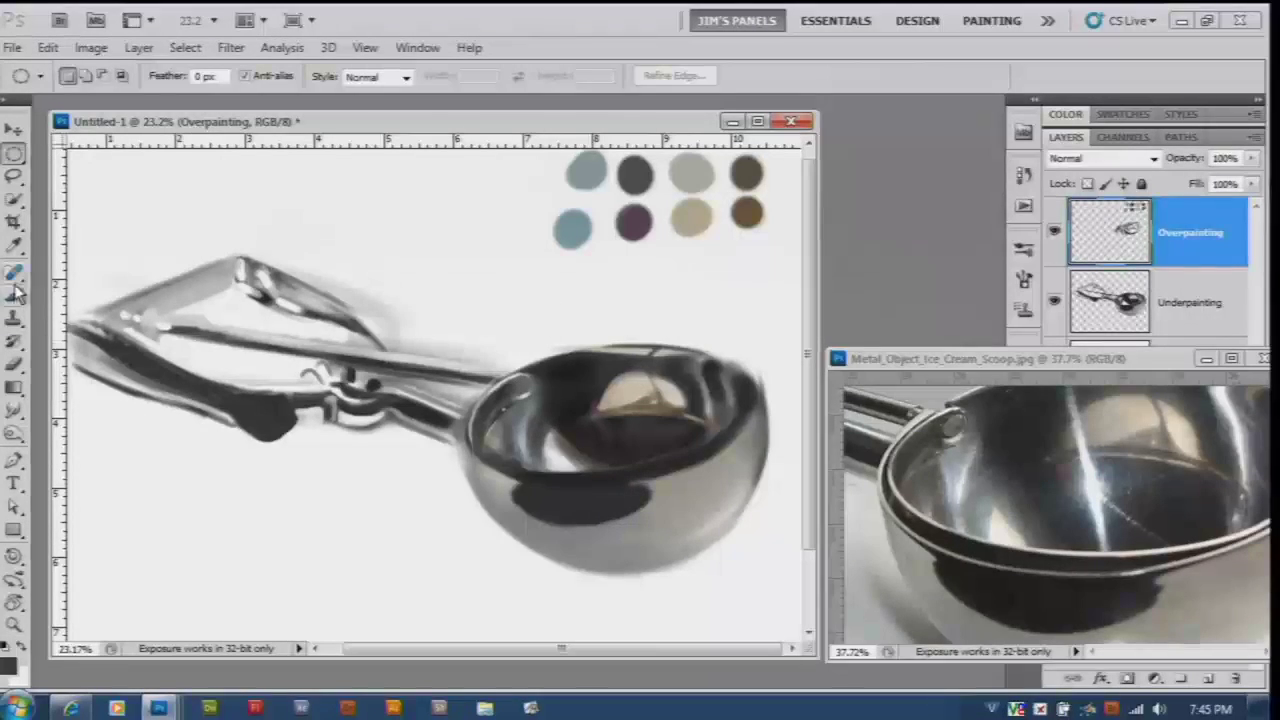
click(14, 294)
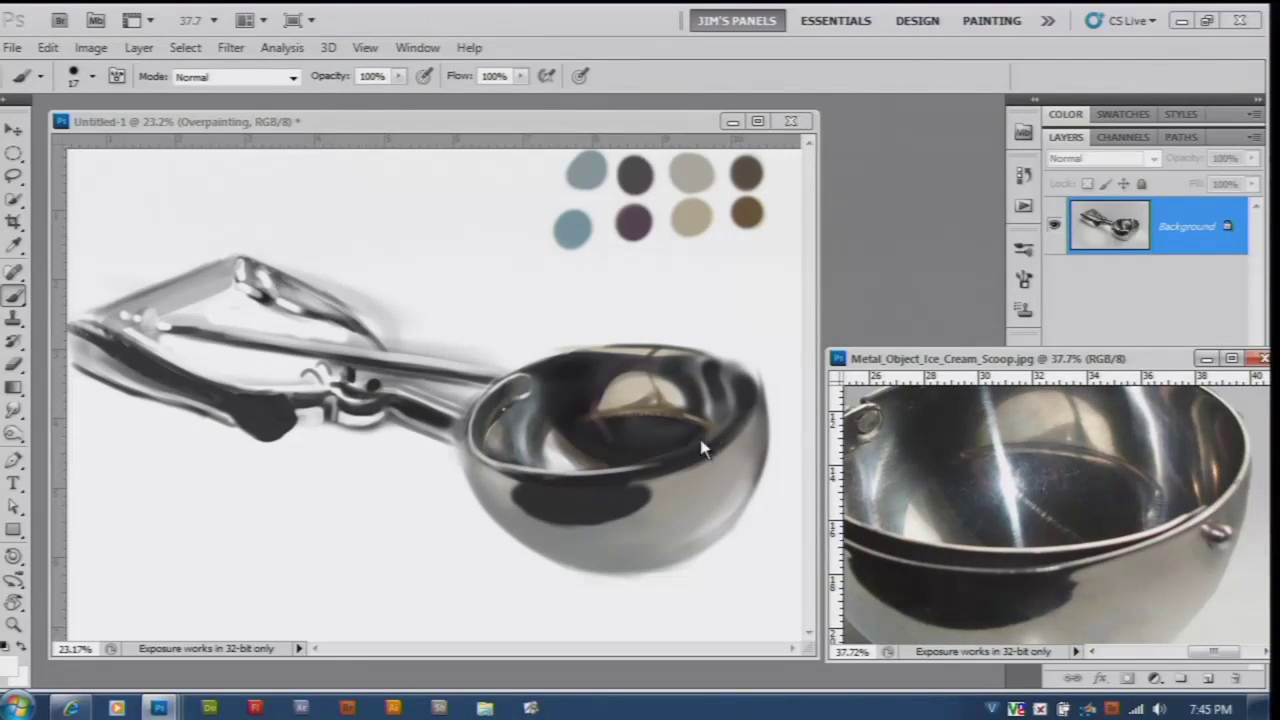
- Paint short strokes along the bowl rim and faintly inside the bowl
click(703, 450)
drag(714, 441, 660, 462)
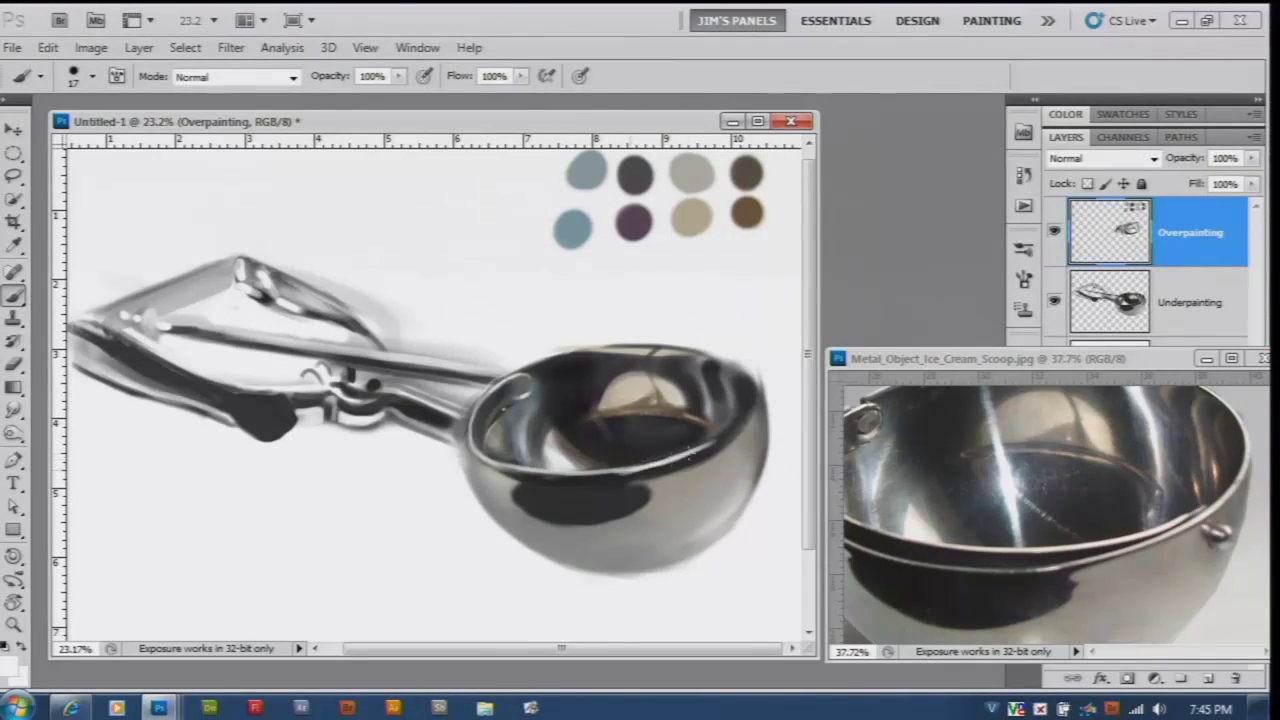
scroll(556, 466, up, 3)
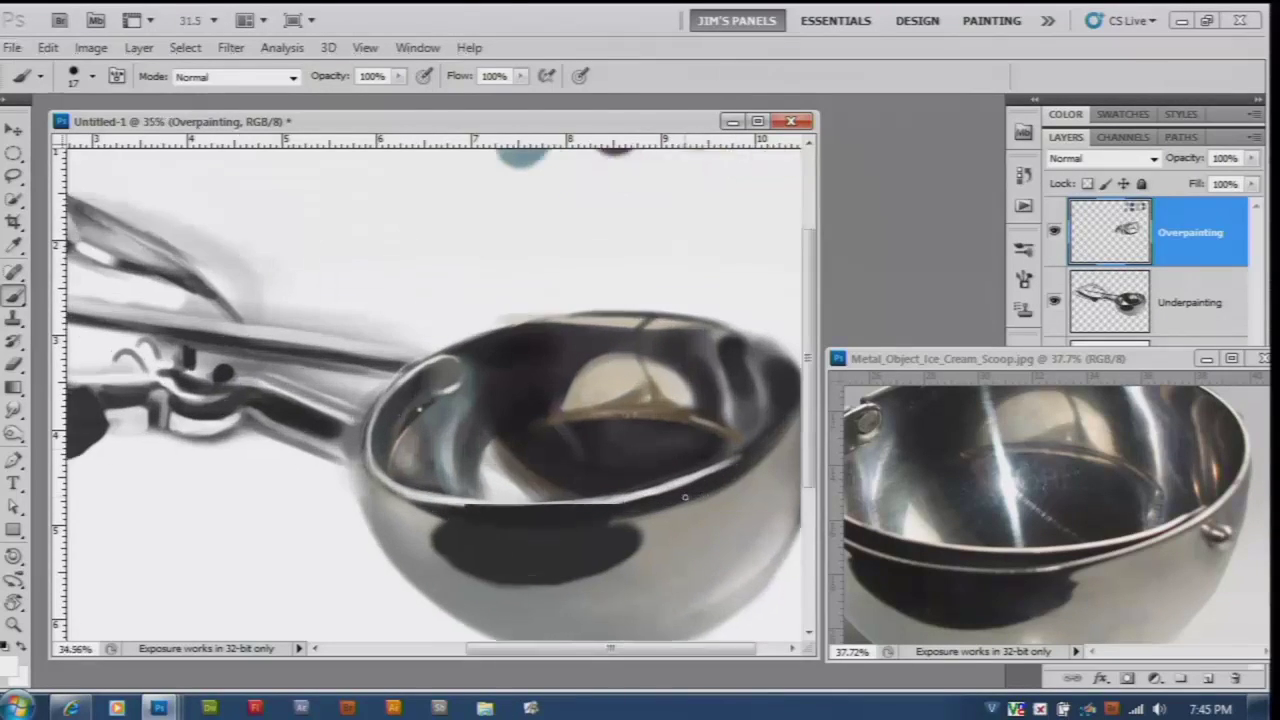
drag(445, 524, 452, 514)
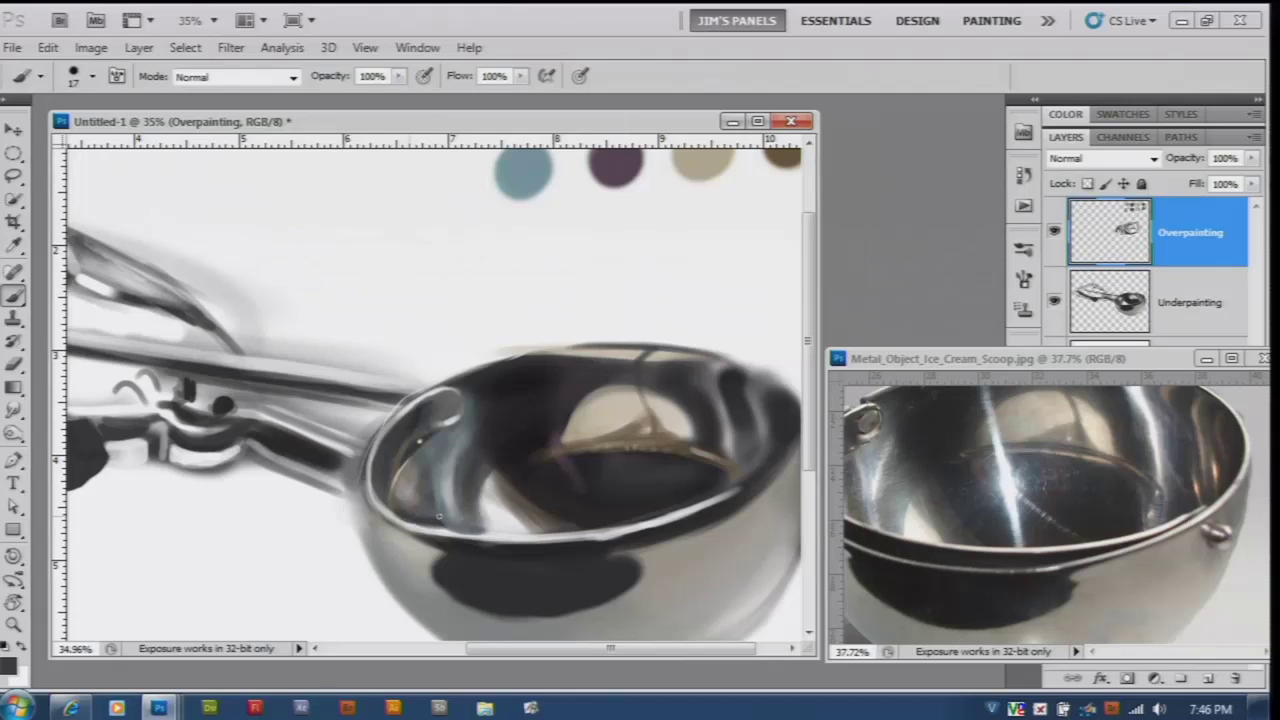
- Rotate the canvas view and paint a dark sampled stroke along the bowl rim
key(r)
mouse_move(590, 443)
mouse_down()
mouse_move(438, 438)
mouse_move(512, 306)
mouse_move(486, 337)
mouse_up()
key(b)
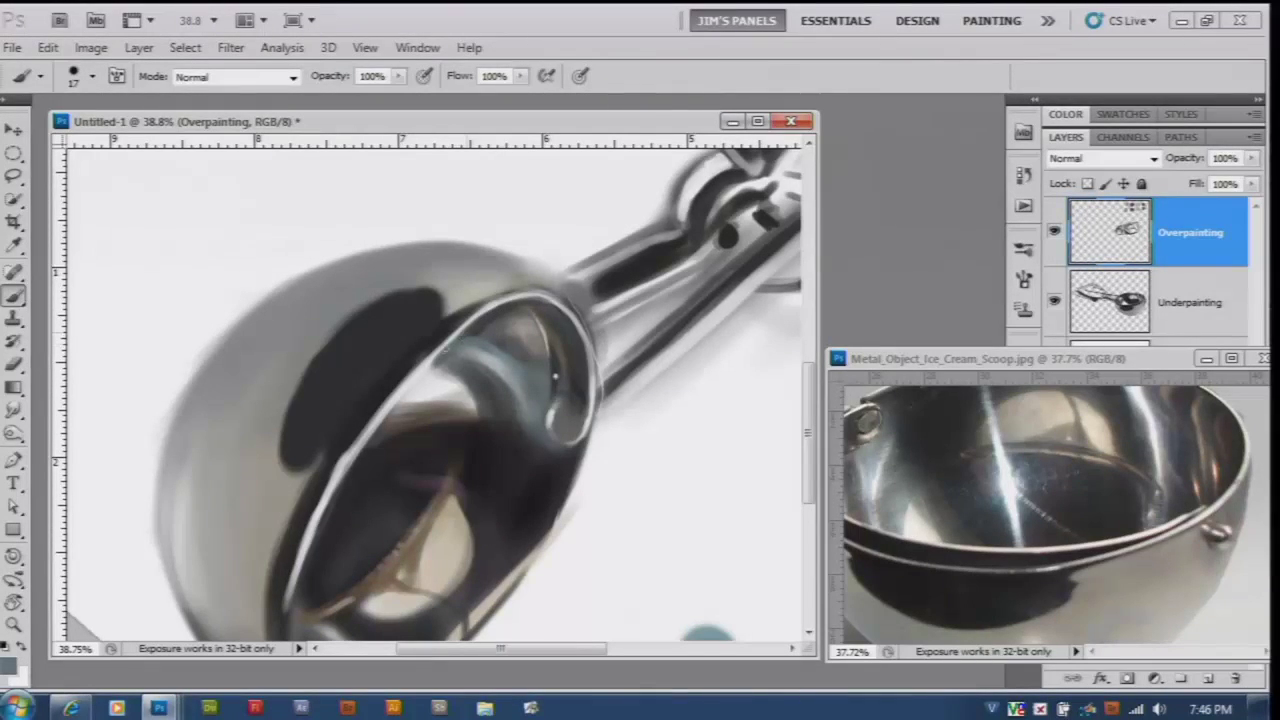
alt+click(431, 370)
alt+click(347, 489)
drag(350, 475, 386, 414)
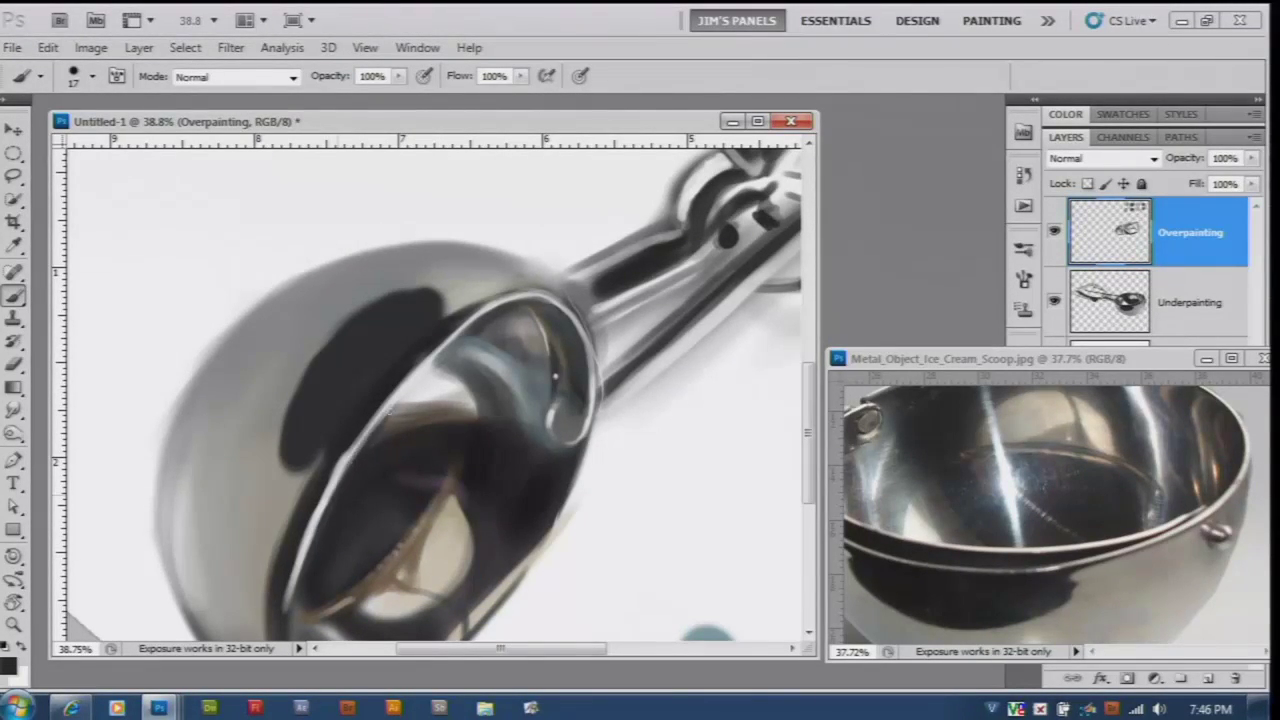
alt+click(357, 453)
- Outline a four-corner Polygonal Lasso selection inside the bowl
drag(14, 176, 90, 198)
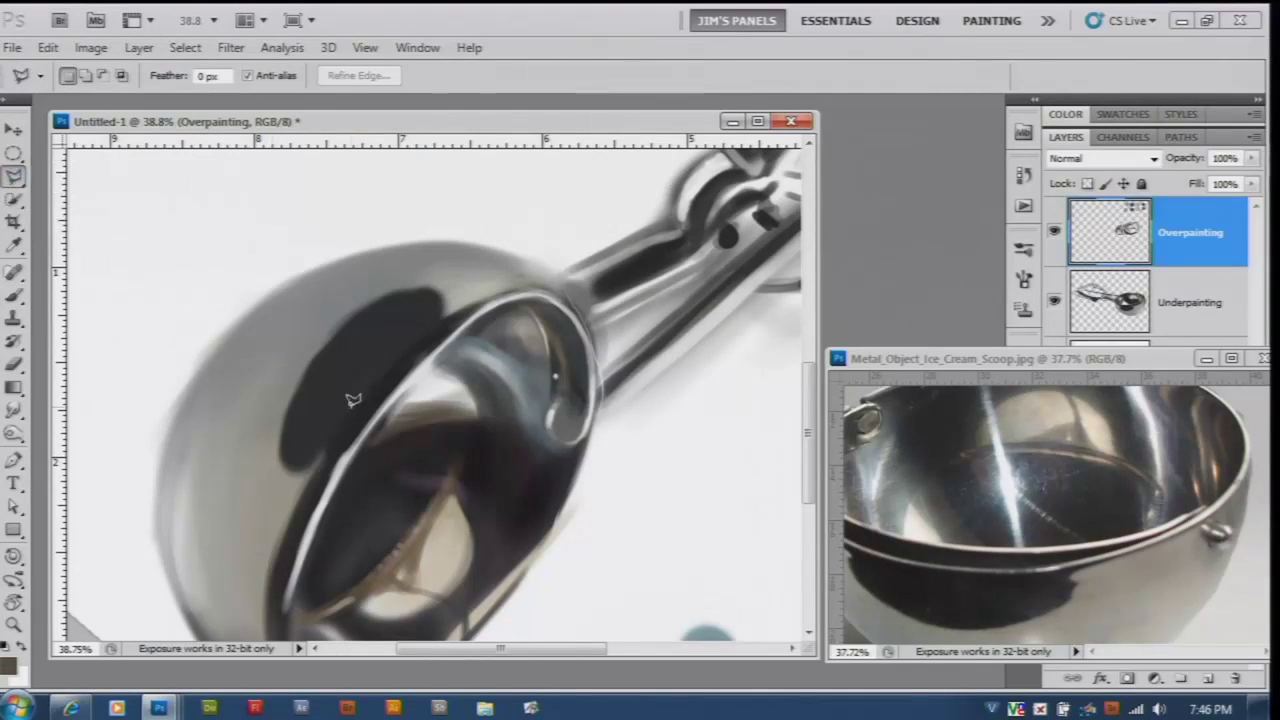
click(462, 354)
click(515, 390)
click(410, 480)
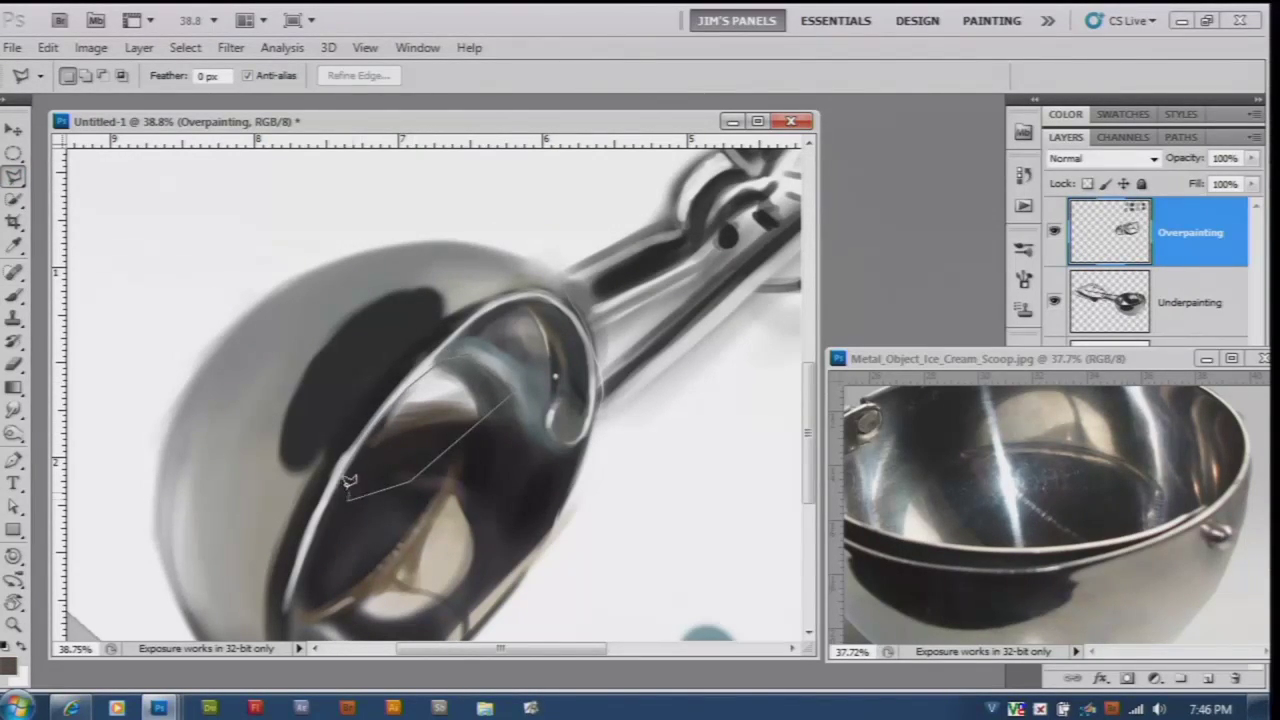
click(348, 500)
click(462, 354)
key(b)
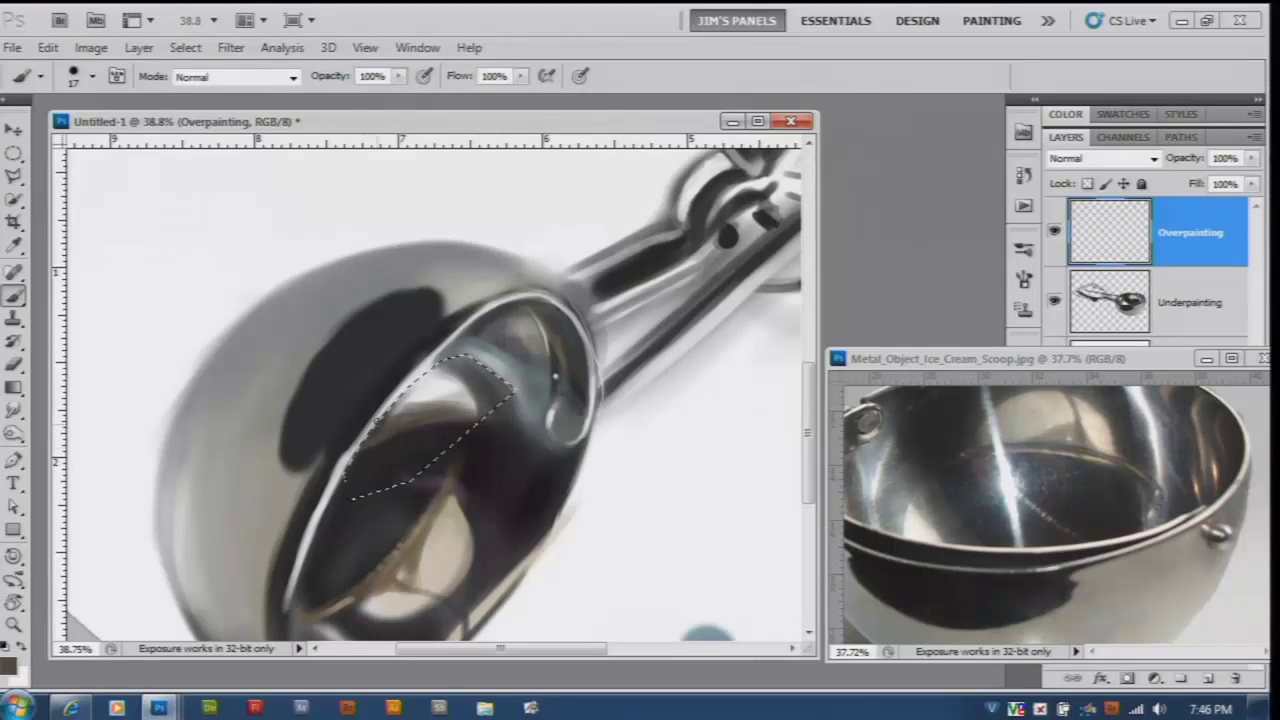
- Rotate the scoop upright, darken the selection with a 46 px brush, then deselect
key(r)
mouse_move(676, 480)
mouse_down()
mouse_move(332, 150)
mouse_move(280, 214)
mouse_up()
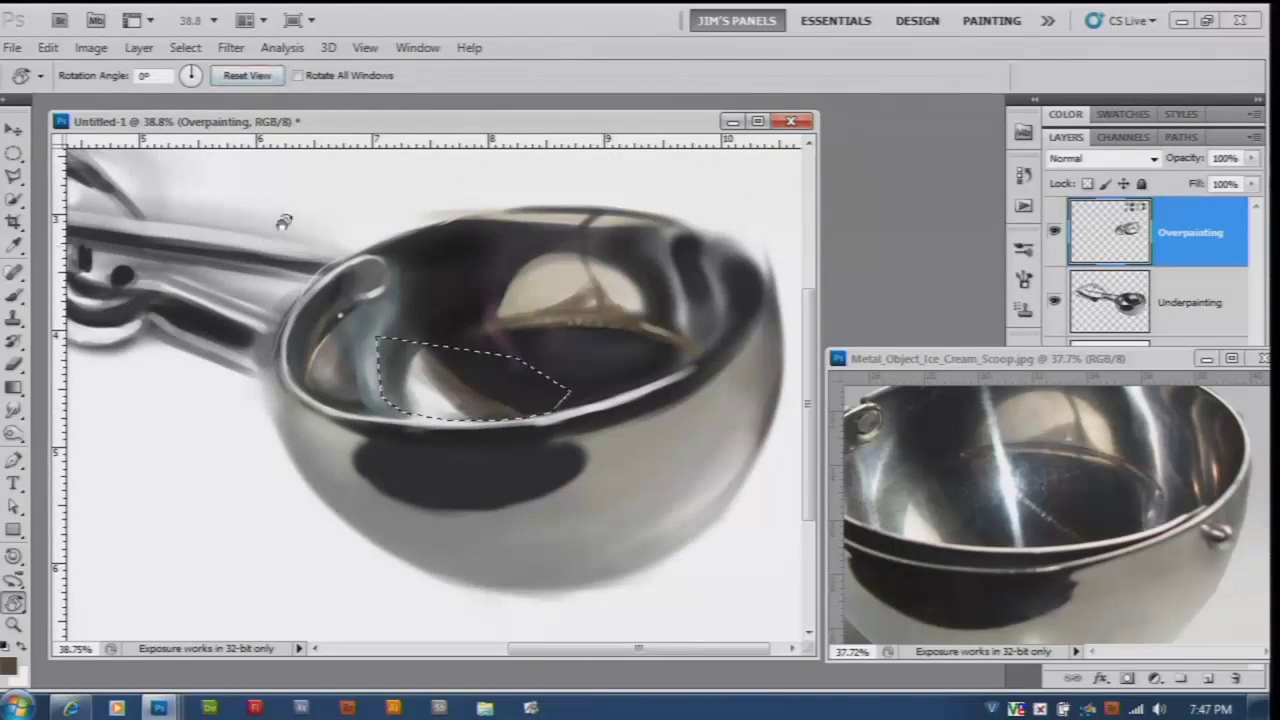
key(b)
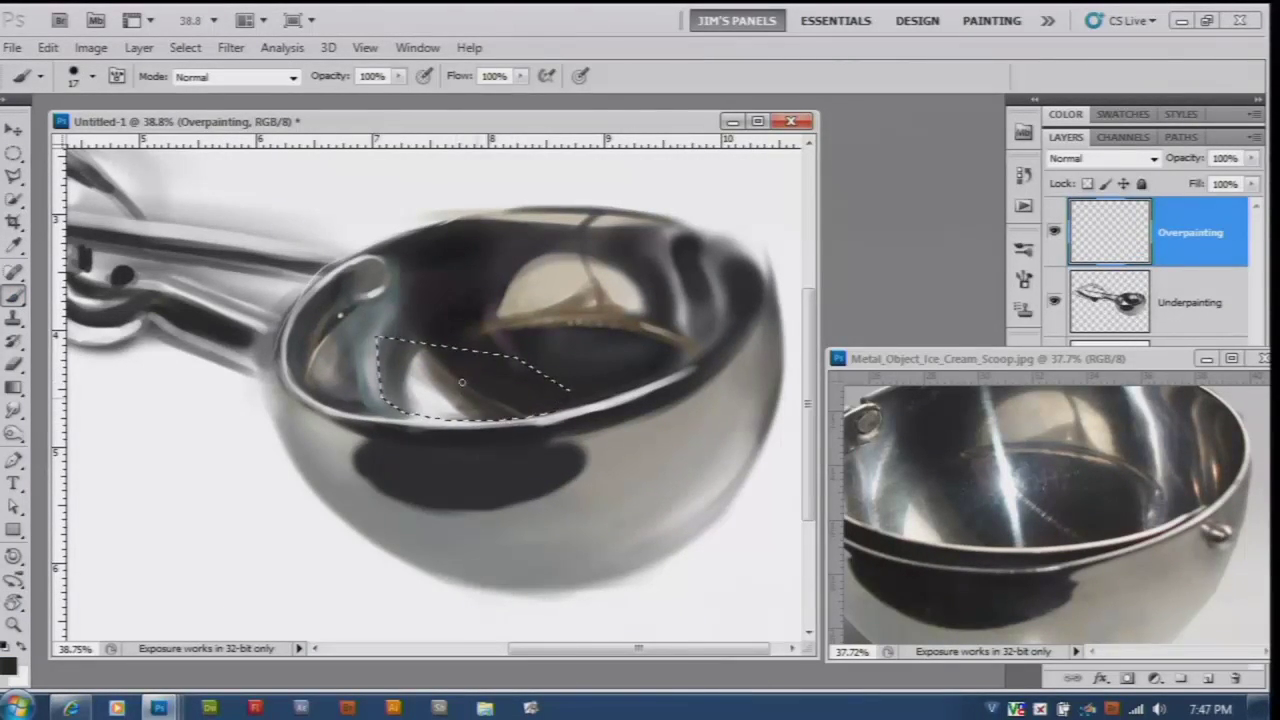
key(bracketright)
key(bracketright)
key(bracketright)
drag(466, 400, 400, 385)
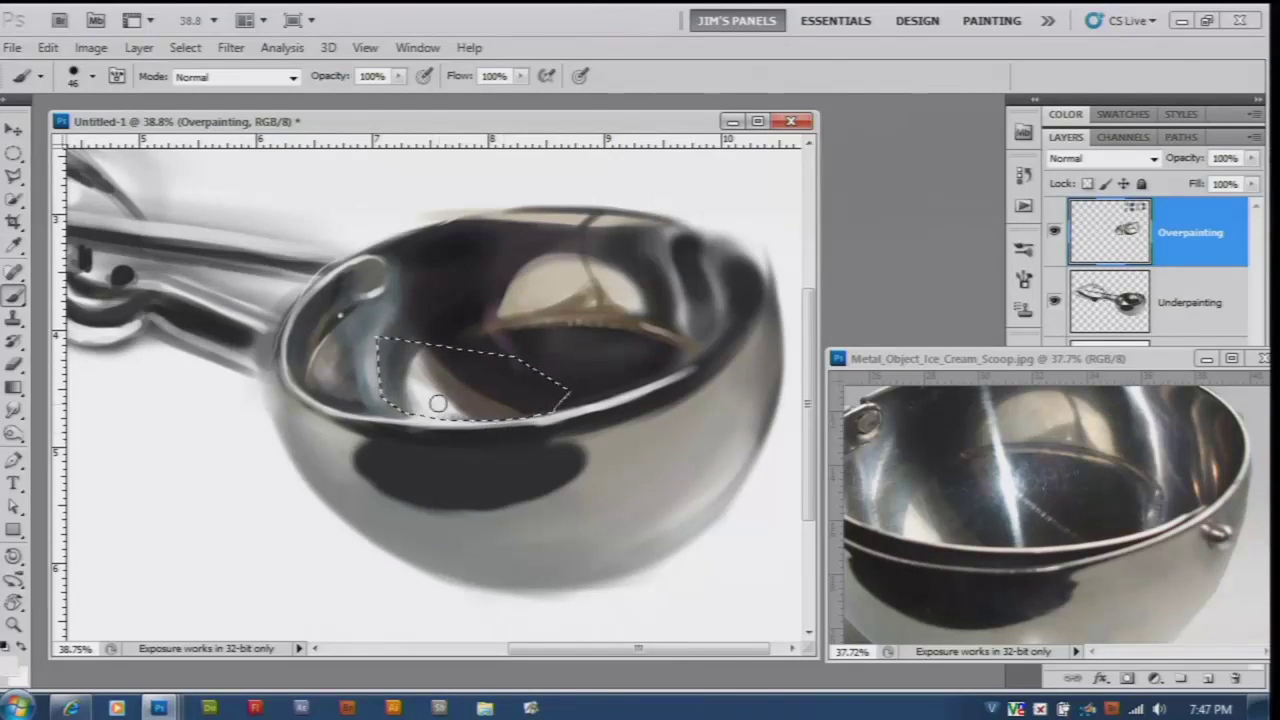
scroll(641, 287, down, 2)
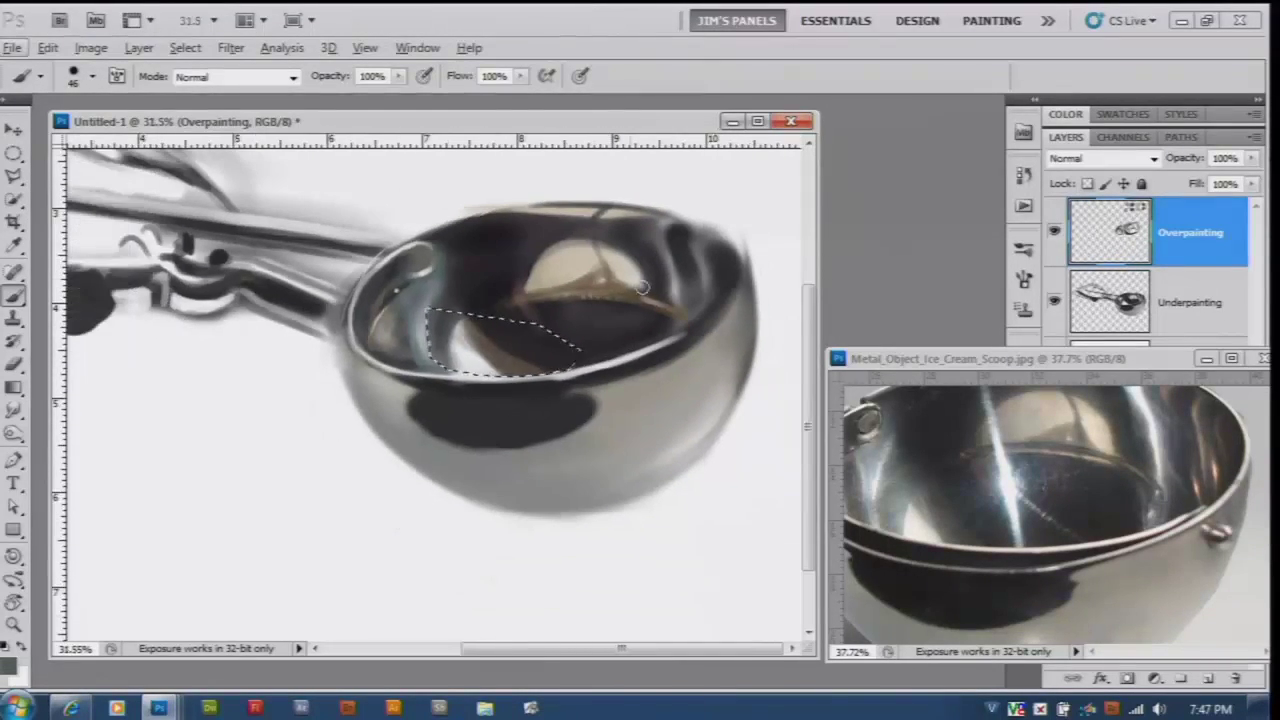
click(185, 47)
click(195, 88)
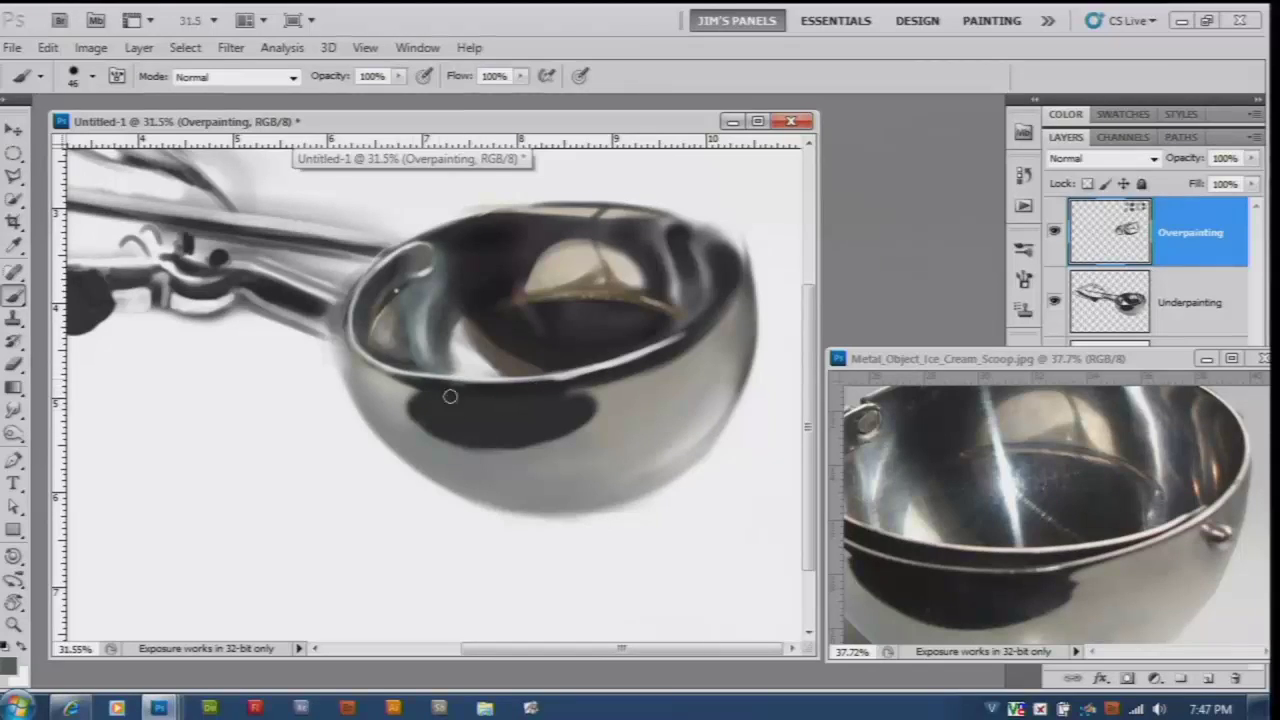
- Zoom the reference photo to 25% and paint a light stroke on the lower-left rim
key(ctrl+Tab)
key(ctrl+minus)
key(ctrl+minus)
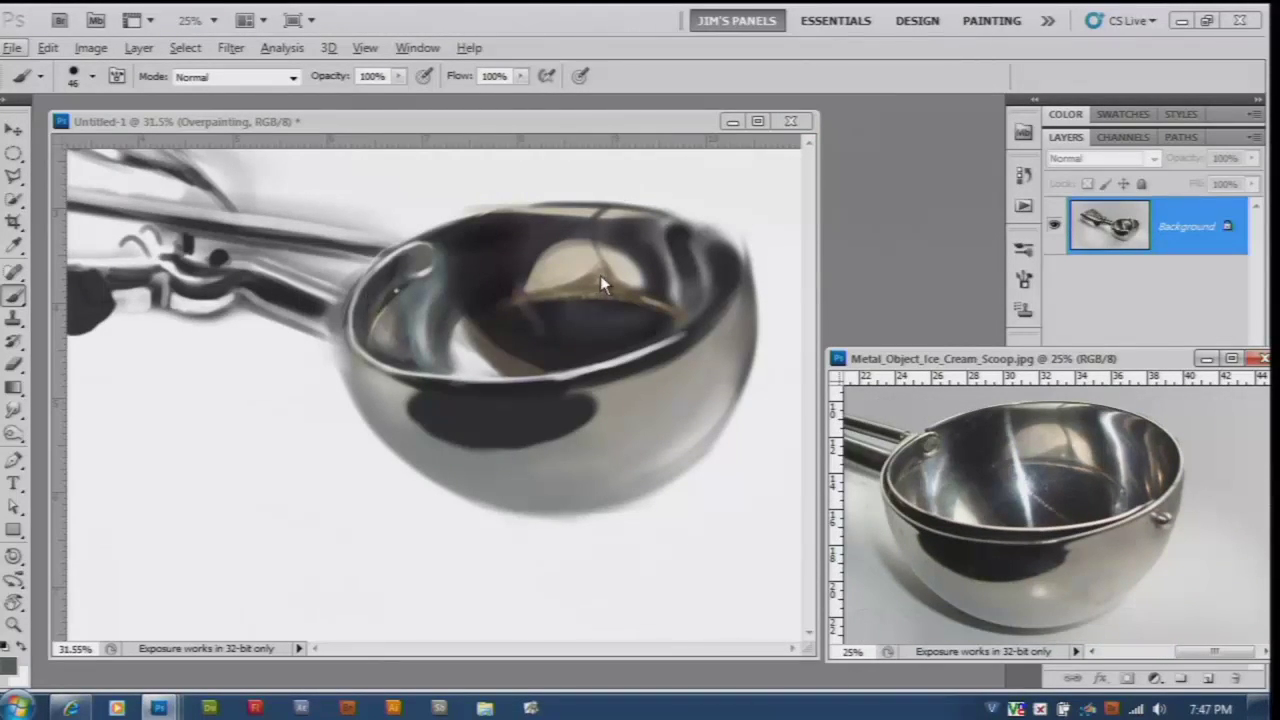
click(391, 137)
scroll(443, 386, up, 3)
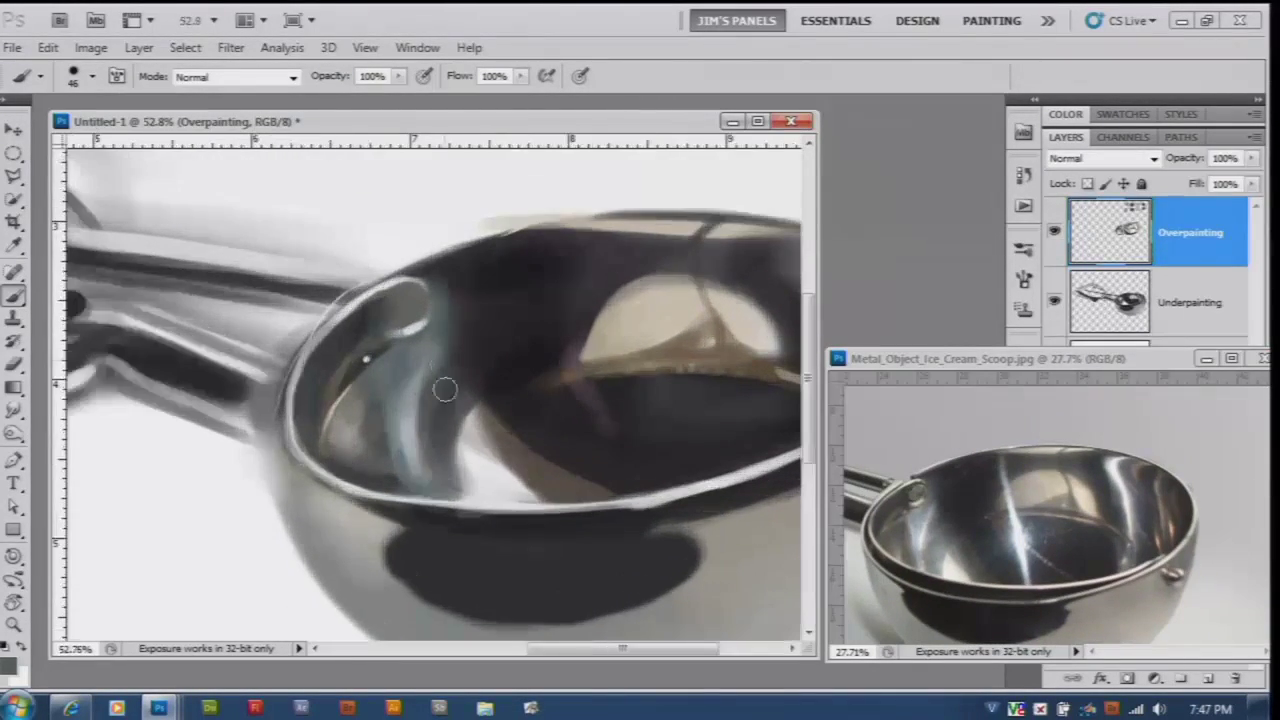
mouse_move(320, 352)
mouse_down()
mouse_move(400, 490)
mouse_move(290, 378)
mouse_up()
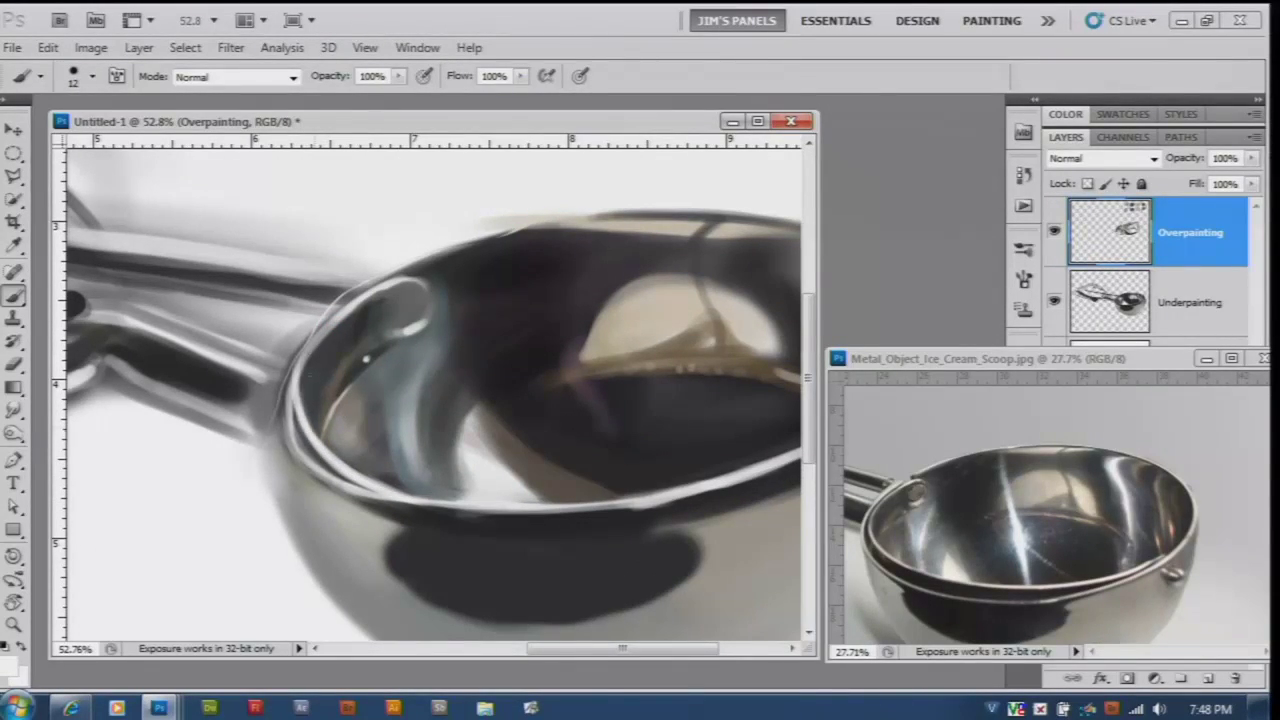
- Paint dark sampled strokes down and up the scoop's left rim
alt+click(340, 340)
drag(307, 394, 305, 426)
alt+click(305, 426)
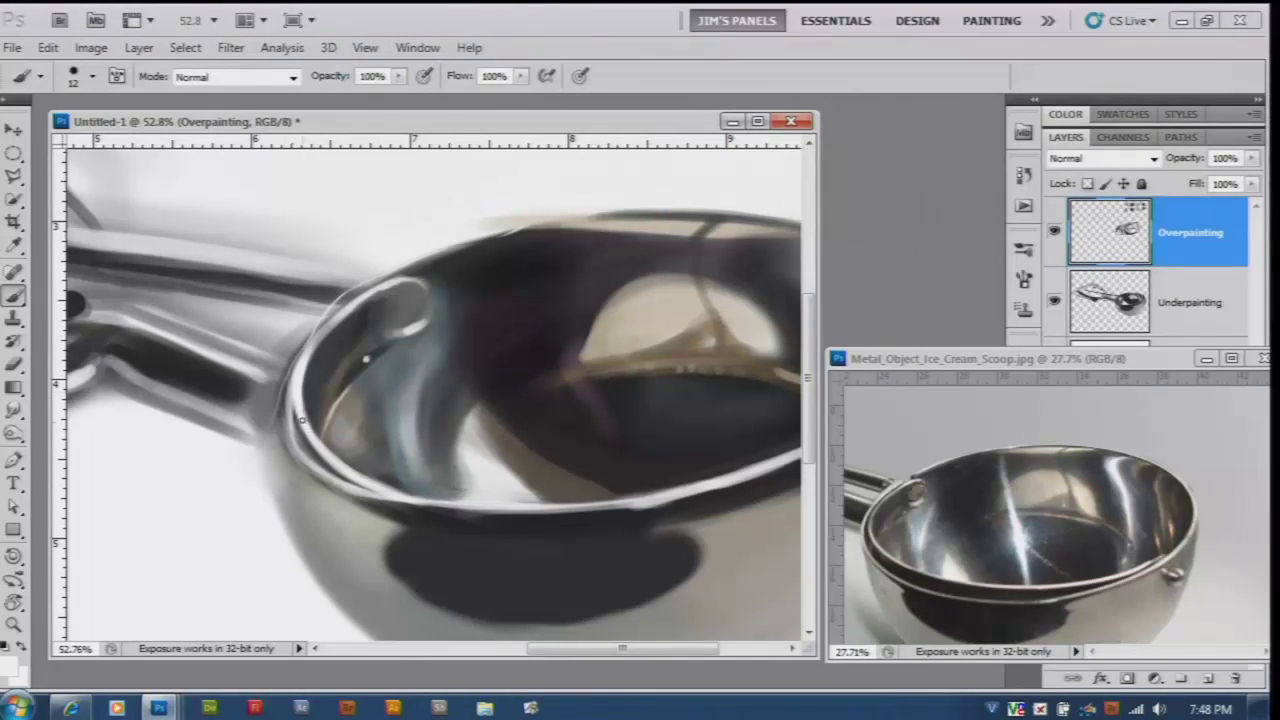
alt+click(571, 452)
mouse_move(300, 400)
mouse_down()
mouse_move(290, 445)
mouse_move(298, 345)
mouse_move(345, 305)
mouse_move(295, 355)
mouse_move(285, 440)
mouse_move(372, 452)
mouse_up()
- Switch to white and off-white and paint light strokes along the left rim
key(x)
scroll(285, 440, down, 2)
alt+click(305, 392)
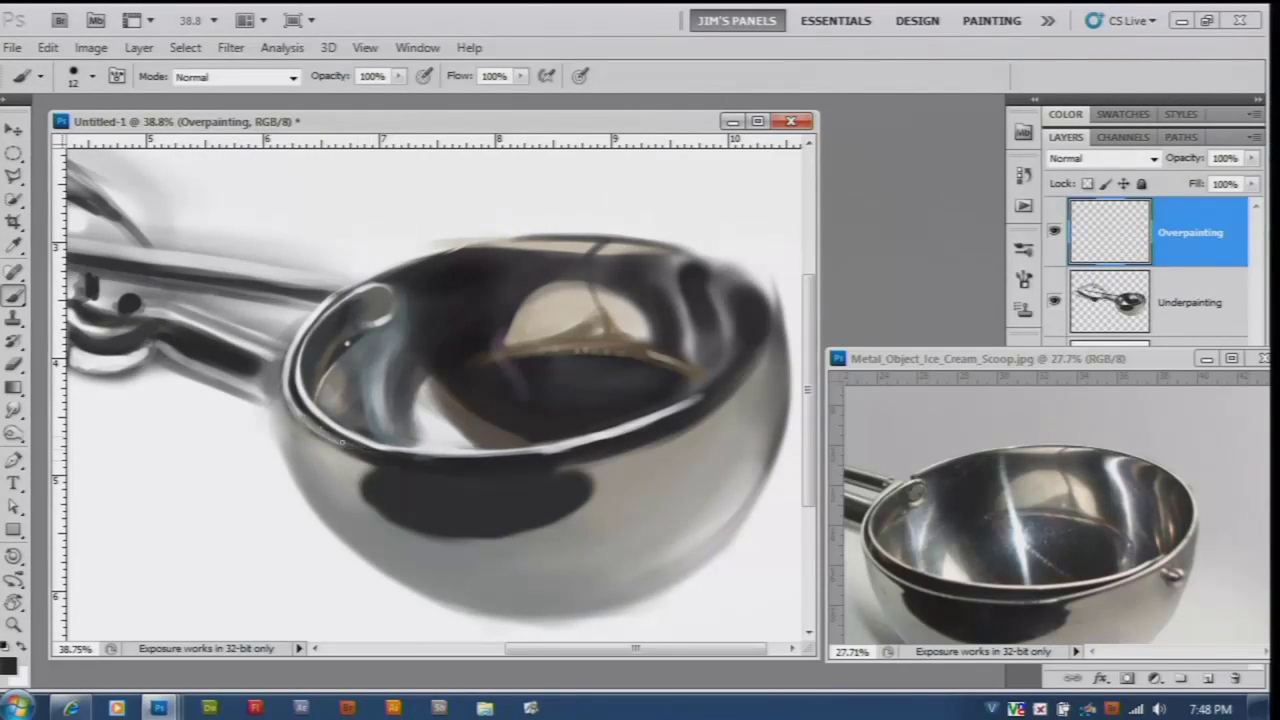
alt+click(366, 164)
drag(411, 472, 305, 430)
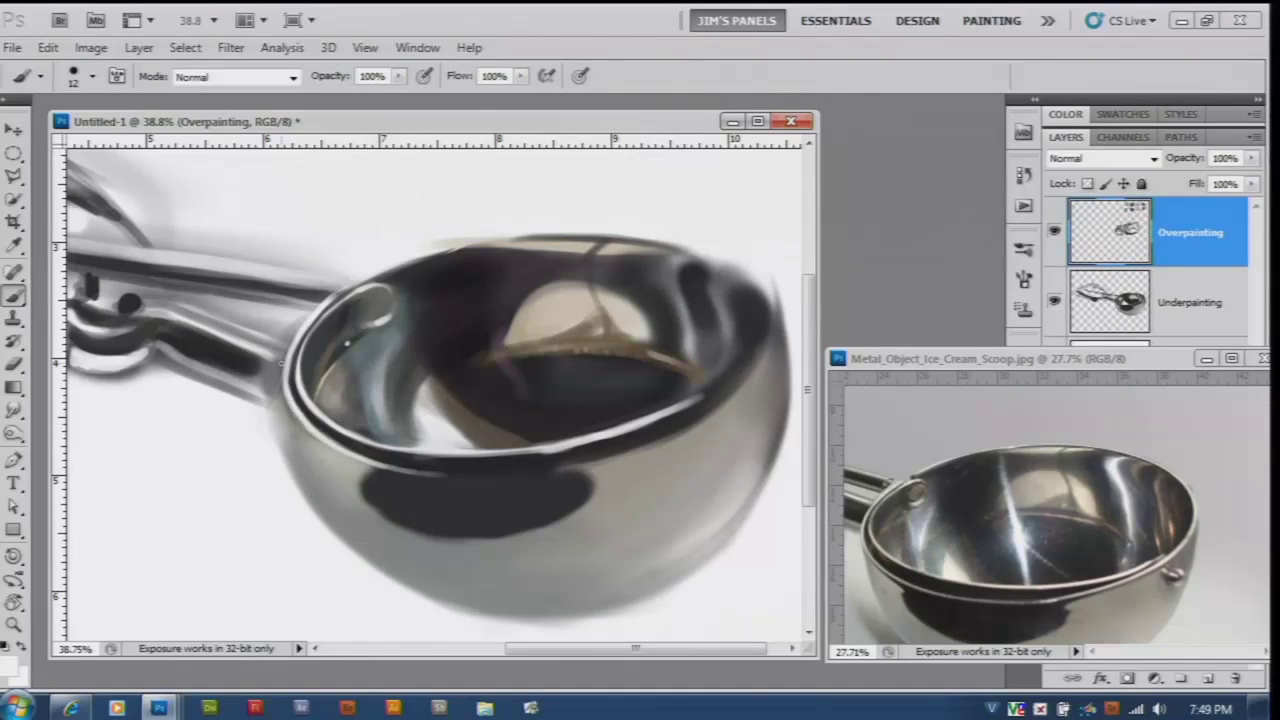
scroll(572, 375, down, 2)
scroll(600, 480, up, 1)
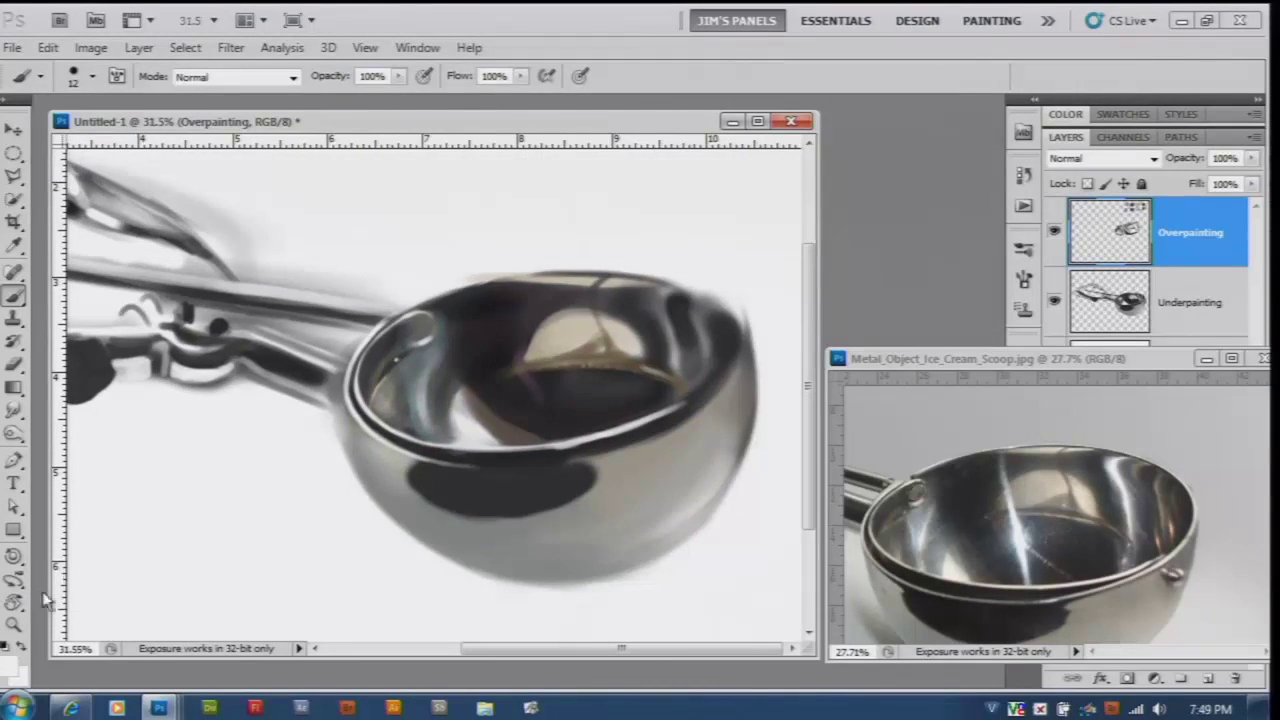
- Rotate the view about 180° and paint highlights along the bowl's inner and outer rim
key(r)
mouse_move(560, 540)
mouse_down()
mouse_move(1030, 375)
mouse_move(1120, 520)
mouse_up()
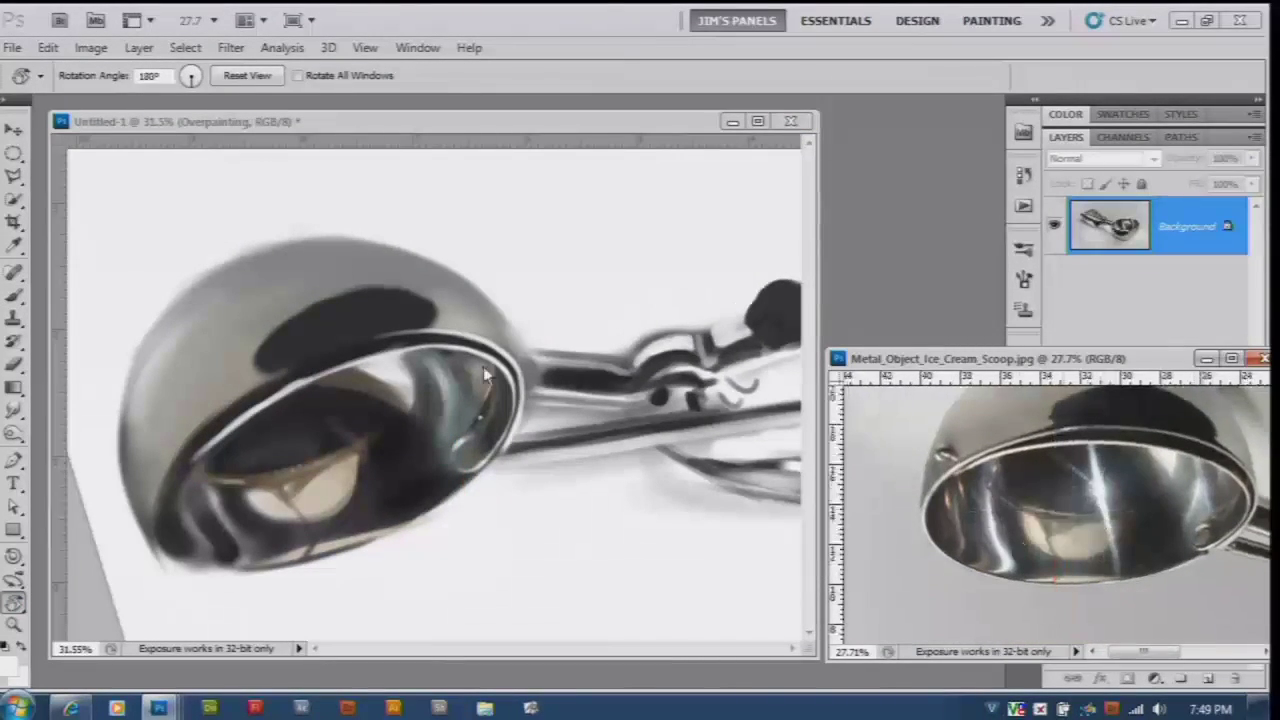
drag(483, 366, 355, 228)
key(b)
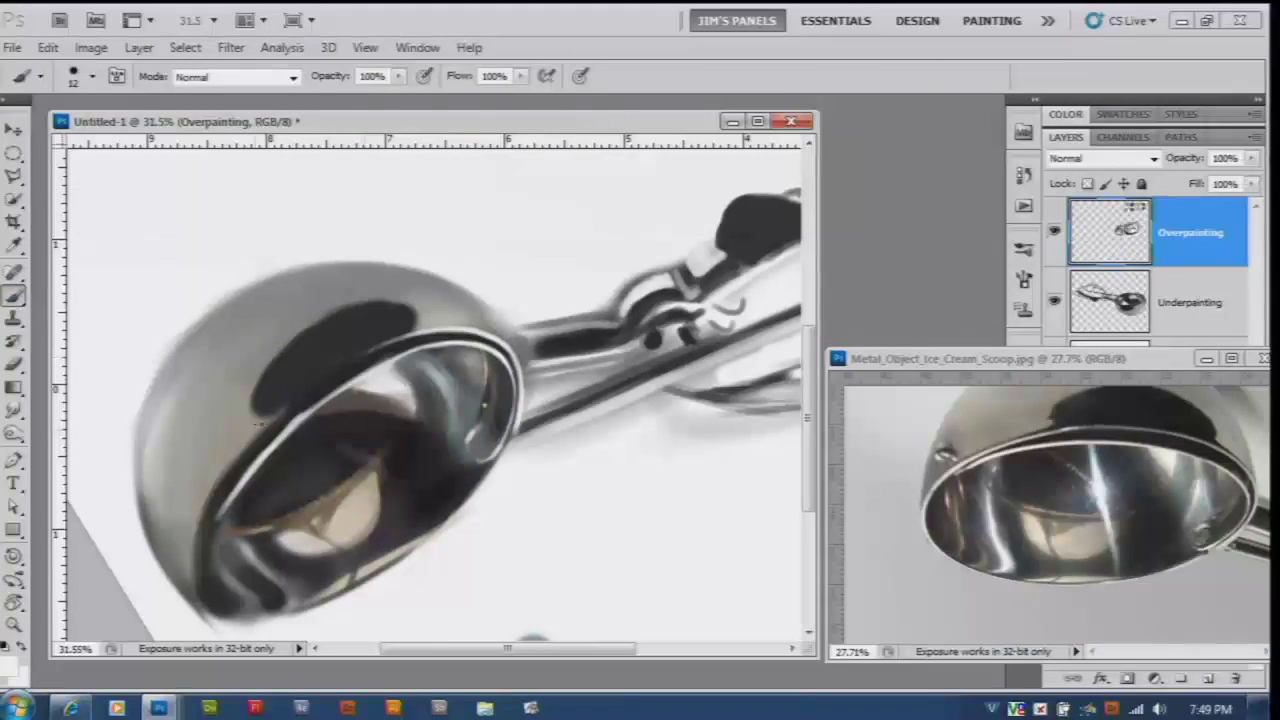
drag(253, 438, 395, 345)
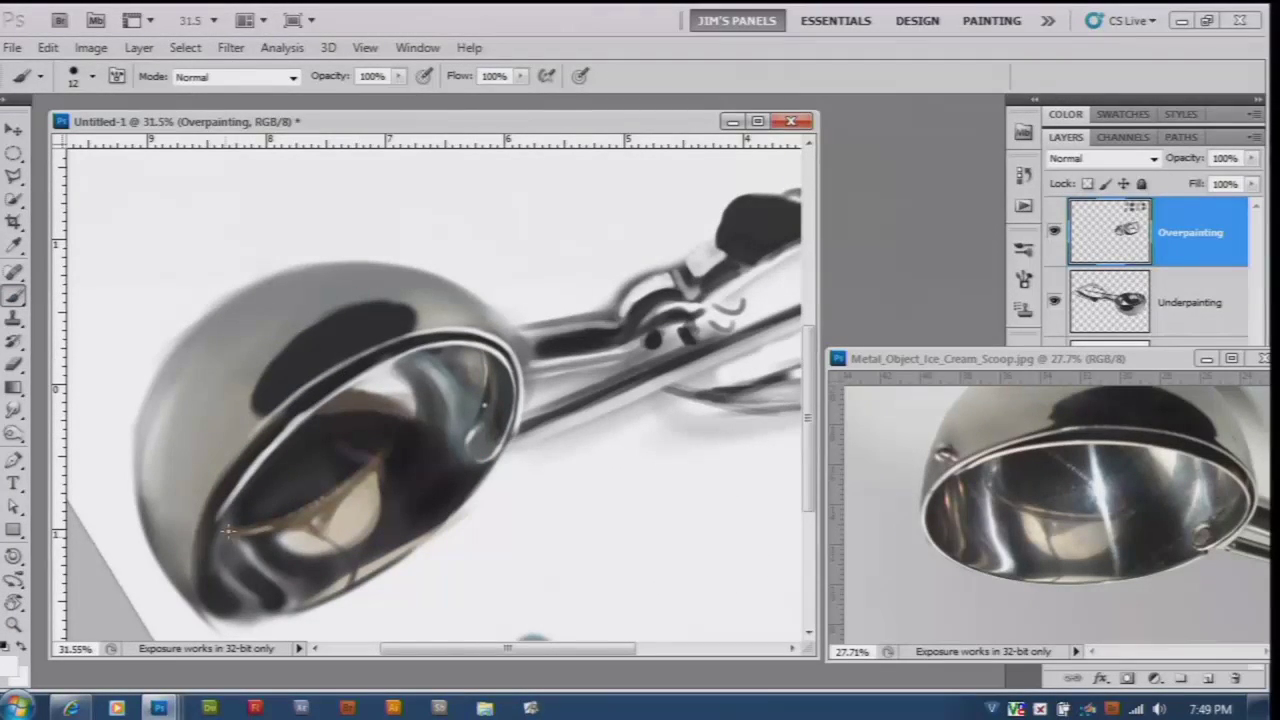
drag(213, 612, 240, 470)
drag(197, 541, 328, 381)
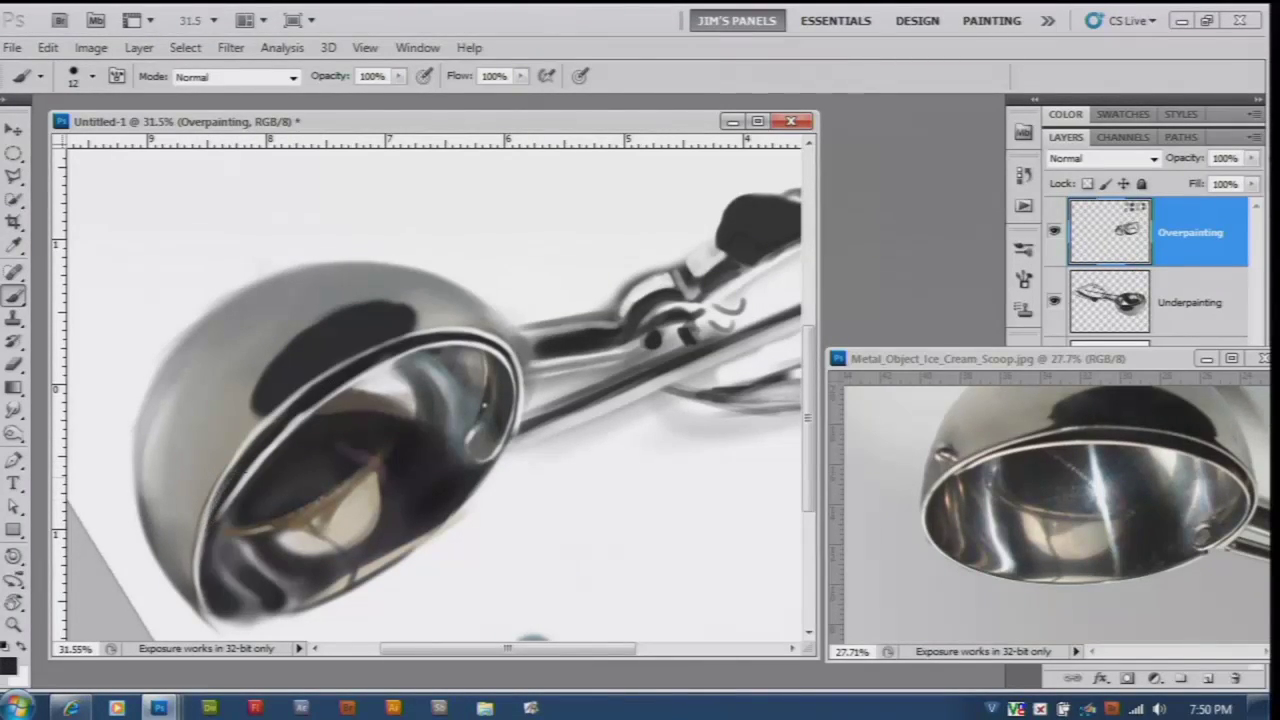
- Darken the inner rim with black strokes, then rotate the view back toward upright
mouse_move(300, 388)
mouse_down()
mouse_move(252, 424)
mouse_move(198, 505)
mouse_up()
alt+click(255, 426)
alt+click(305, 383)
scroll(279, 362, down, 1)
scroll(279, 362, down, 1)
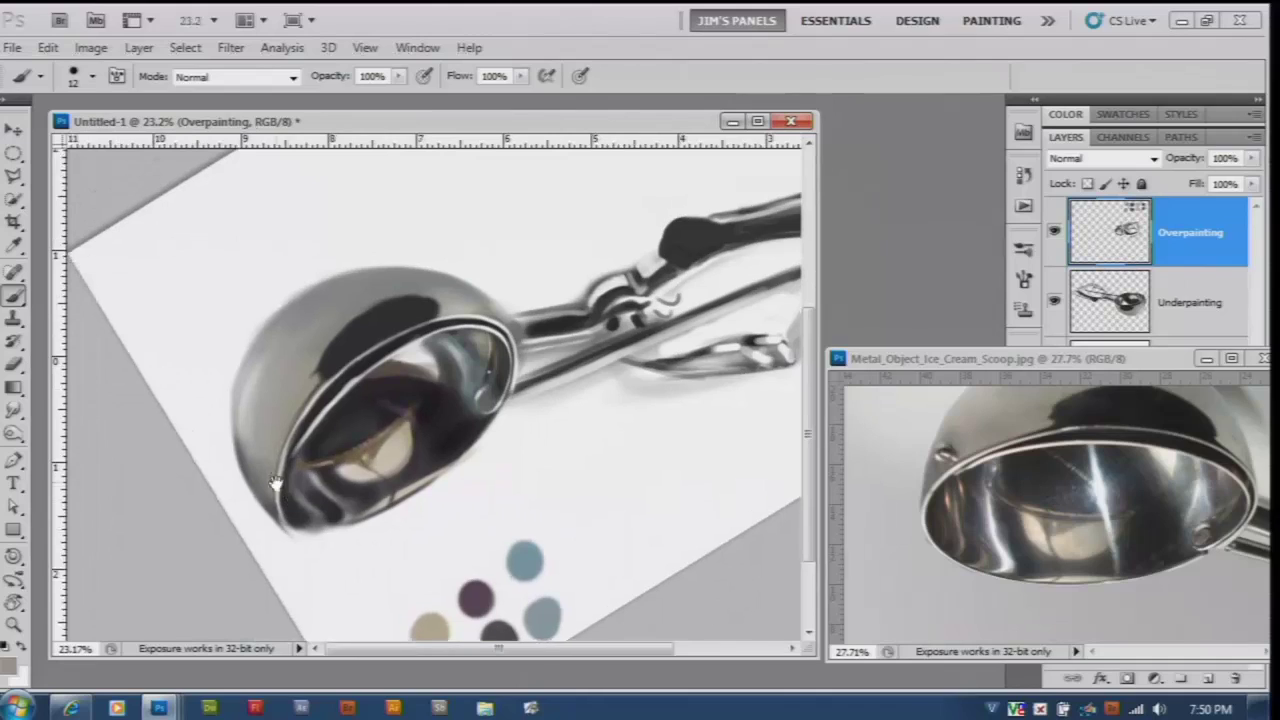
key(r)
mouse_move(517, 448)
mouse_down()
mouse_move(390, 398)
mouse_move(737, 380)
mouse_up()
scroll(655, 570, up, 1)
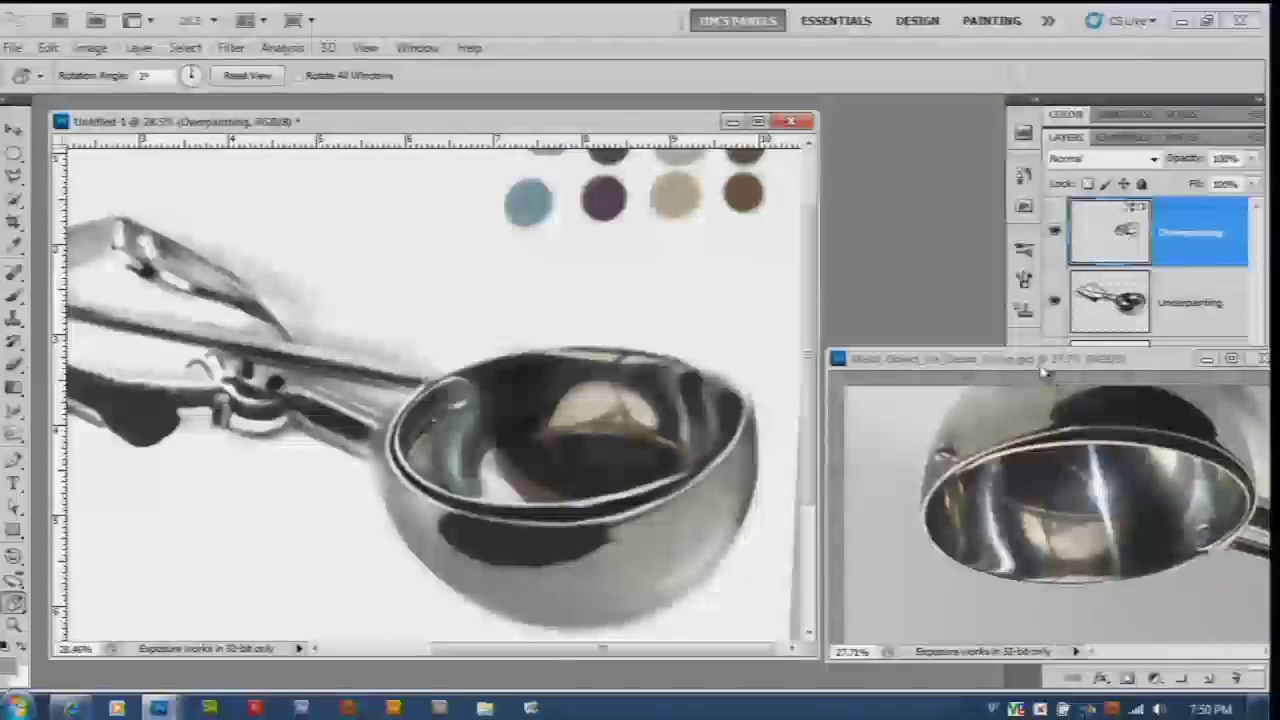
- Zoom in and paint a dark stroke along the inner rim, sampling the bowl's brown
scroll(587, 407, up, 1)
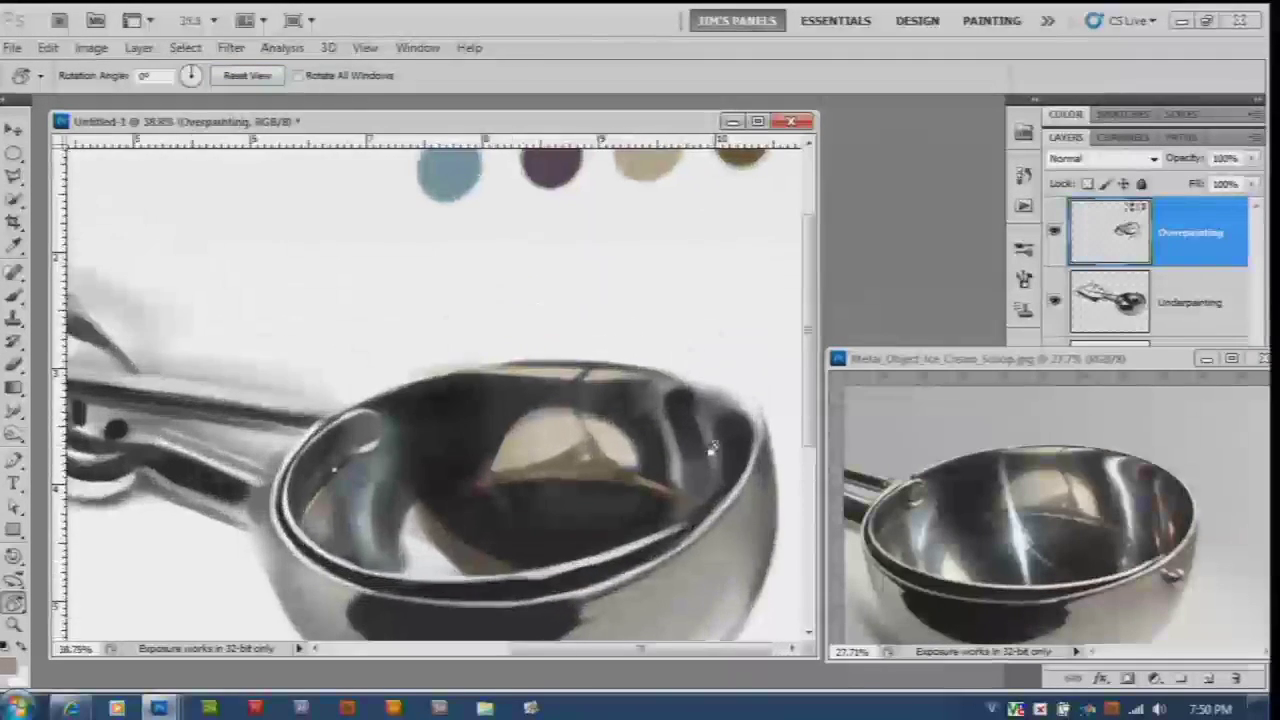
scroll(587, 407, up, 1)
key(b)
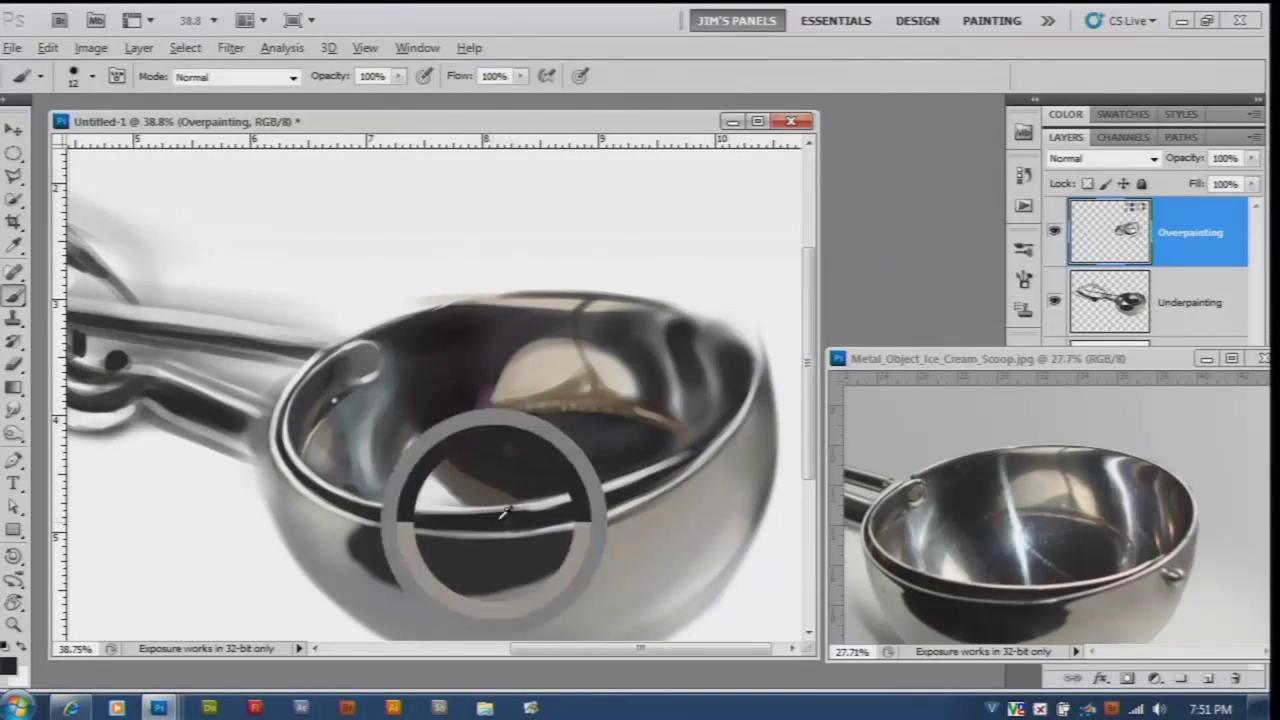
drag(558, 508, 525, 497)
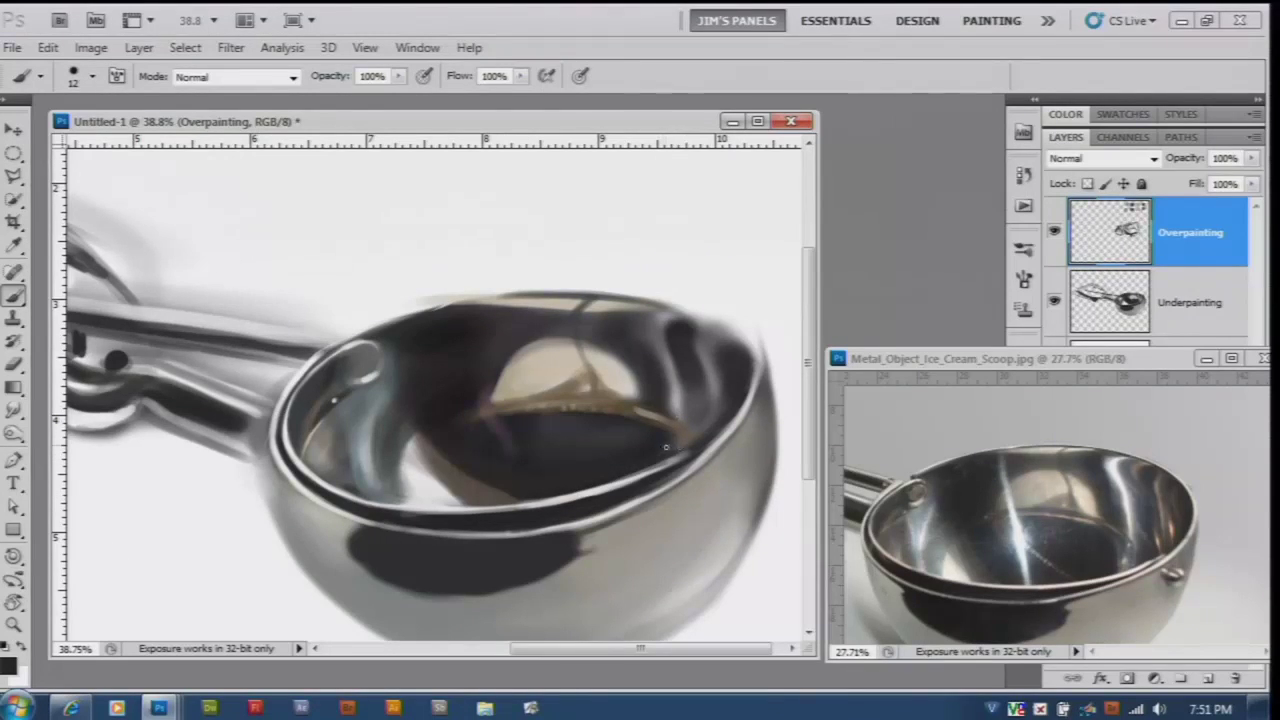
alt+click(633, 408)
alt+click(650, 328)
- Darken the bowl's inner right rim and lighten its upper-right inner wall
drag(694, 441, 645, 465)
drag(714, 410, 688, 430)
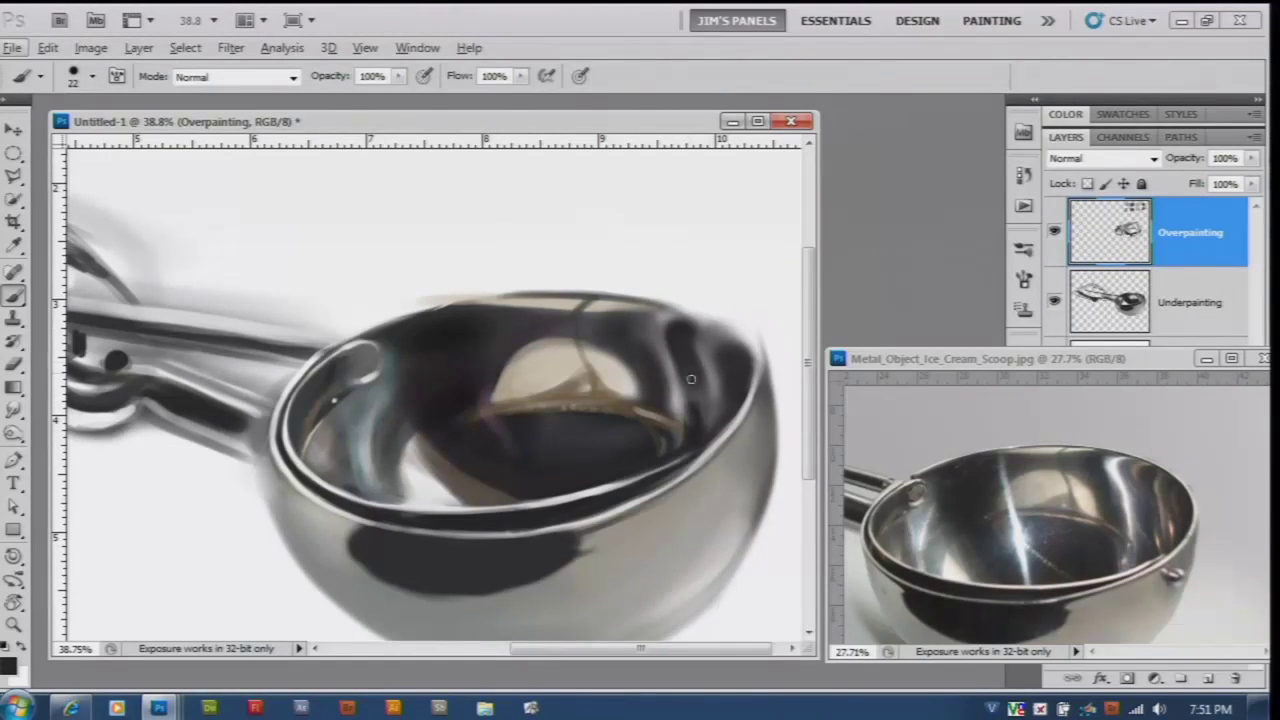
drag(694, 388, 700, 424)
mouse_move(680, 342)
mouse_down()
mouse_move(684, 370)
mouse_move(740, 380)
mouse_up()
- Add highlights along the inner front rim and a thin tan line with a 15 px brush
drag(688, 460, 582, 498)
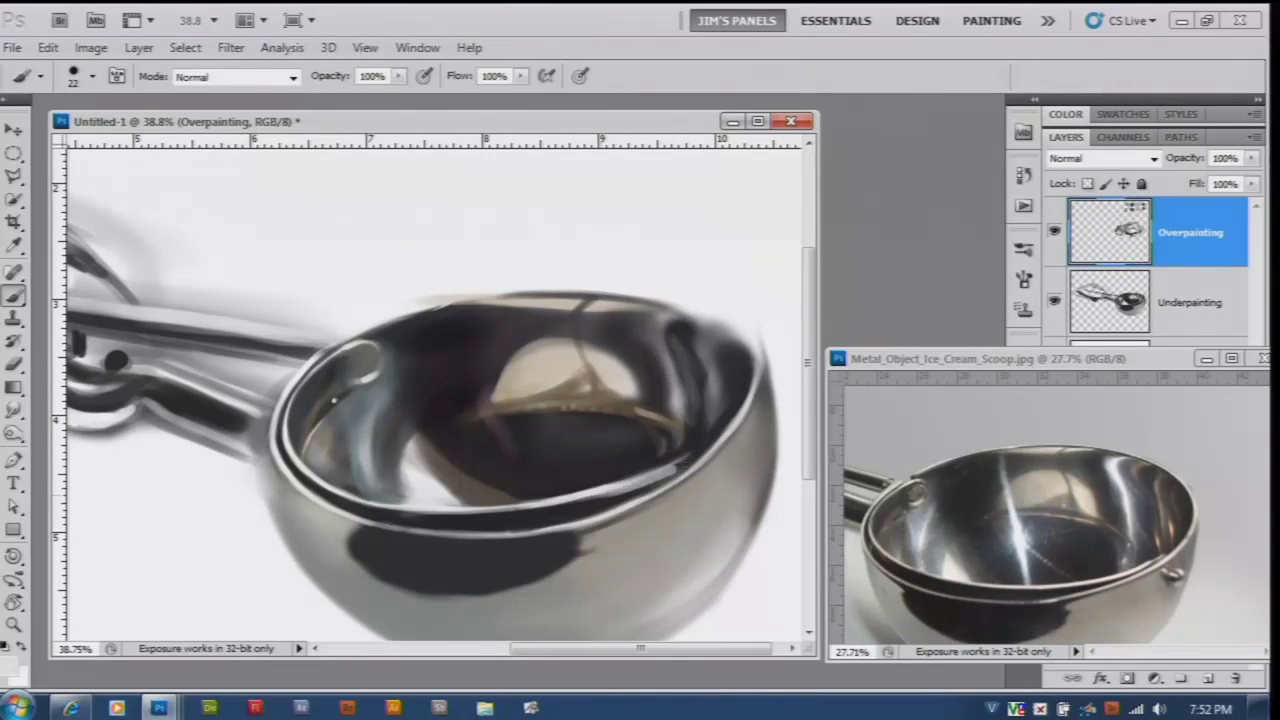
drag(672, 466, 708, 440)
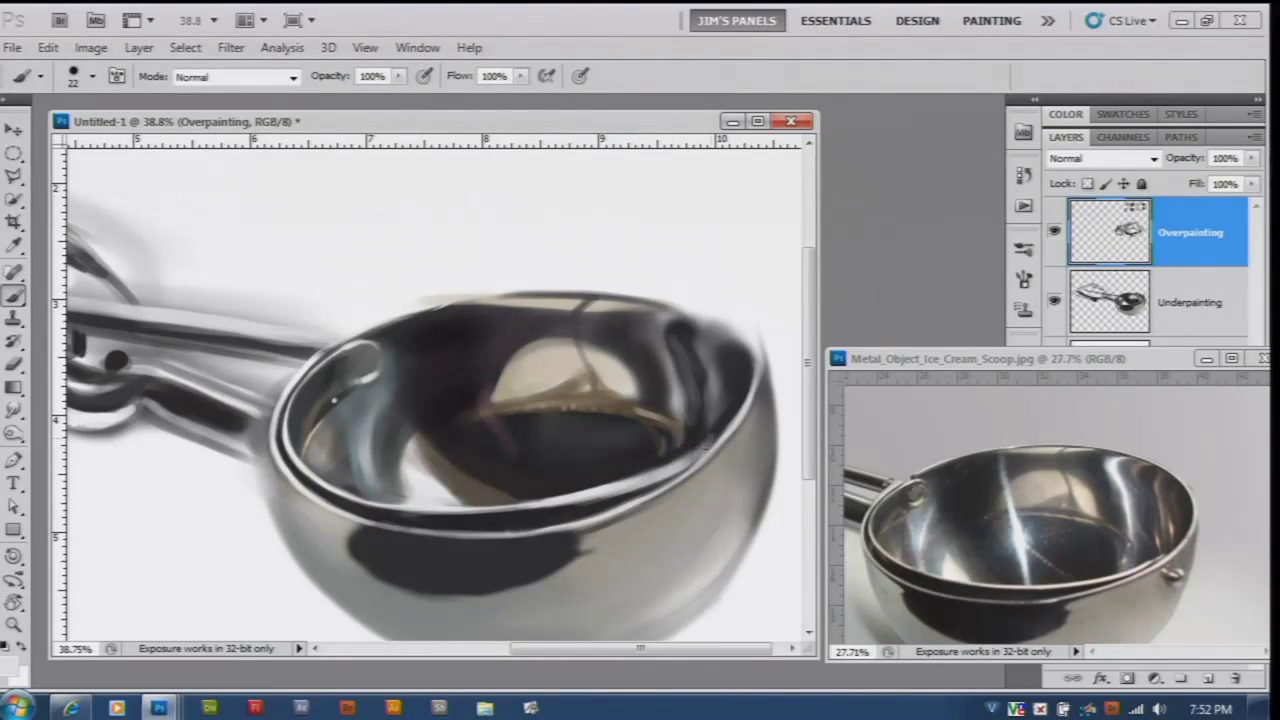
mouse_move(528, 495)
mouse_down()
mouse_move(699, 446)
mouse_move(603, 471)
mouse_up()
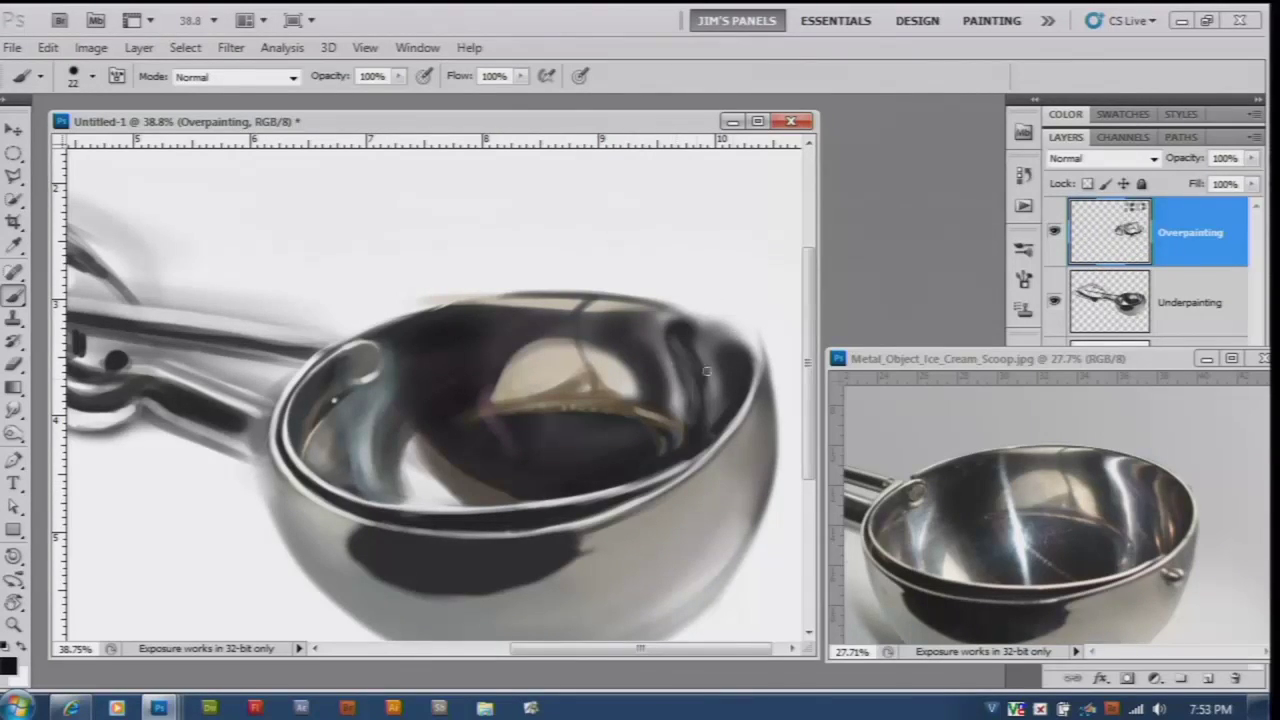
alt+click(565, 397)
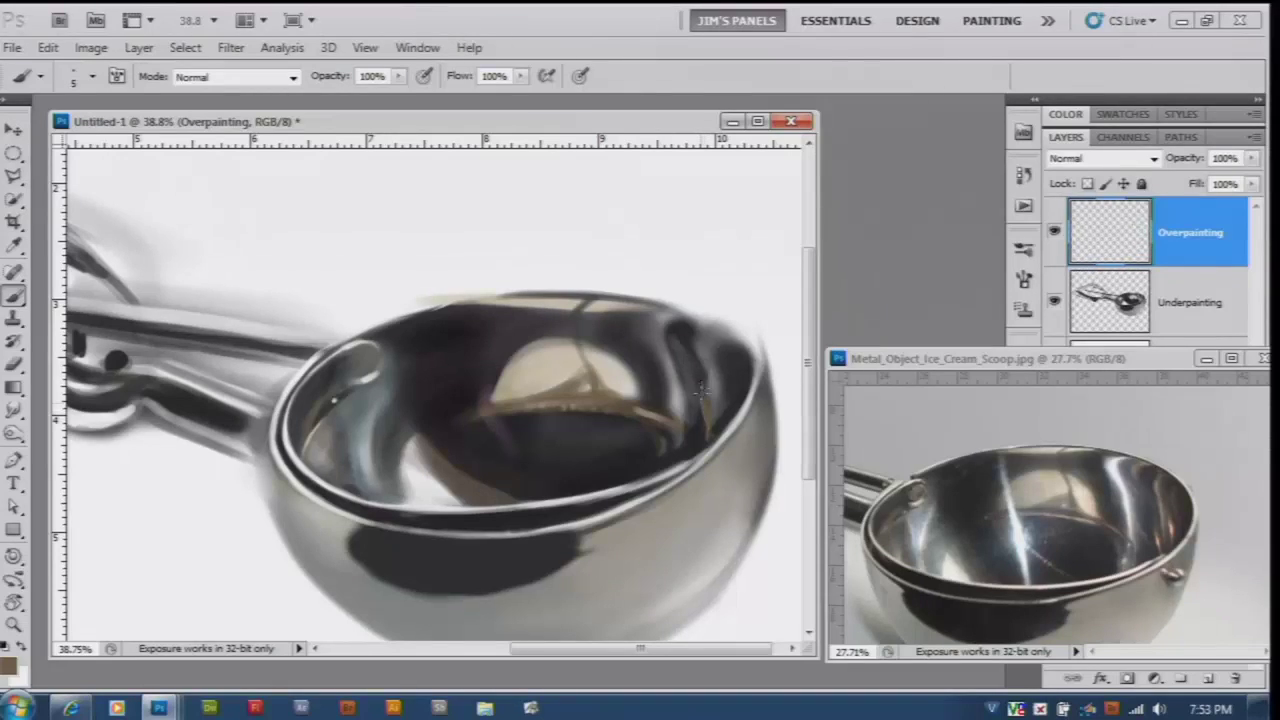
key(bracketright)
key(bracketright)
key(bracketright)
drag(709, 340, 712, 393)
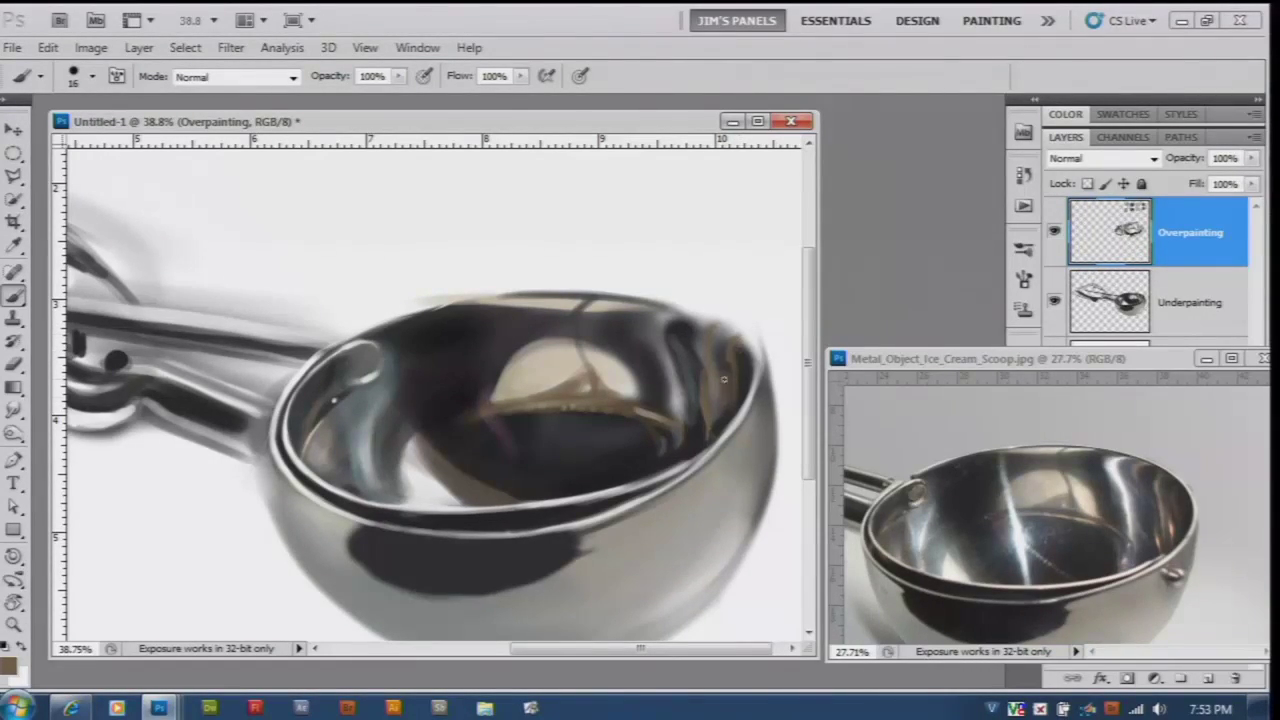
alt+click(724, 362)
- Paint a thin brown line along the scoop's inner rim
scroll(709, 360, down, 1)
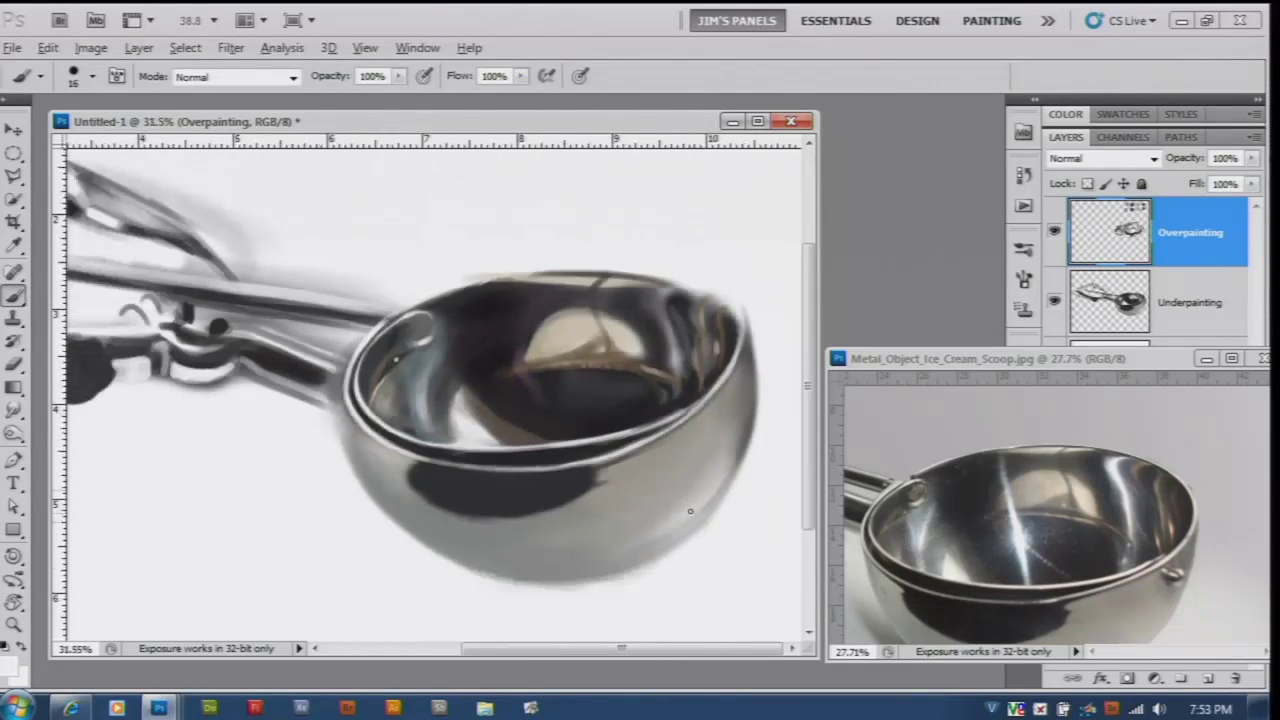
scroll(707, 400, down, 1)
scroll(705, 436, down, 1)
scroll(685, 335, up, 2)
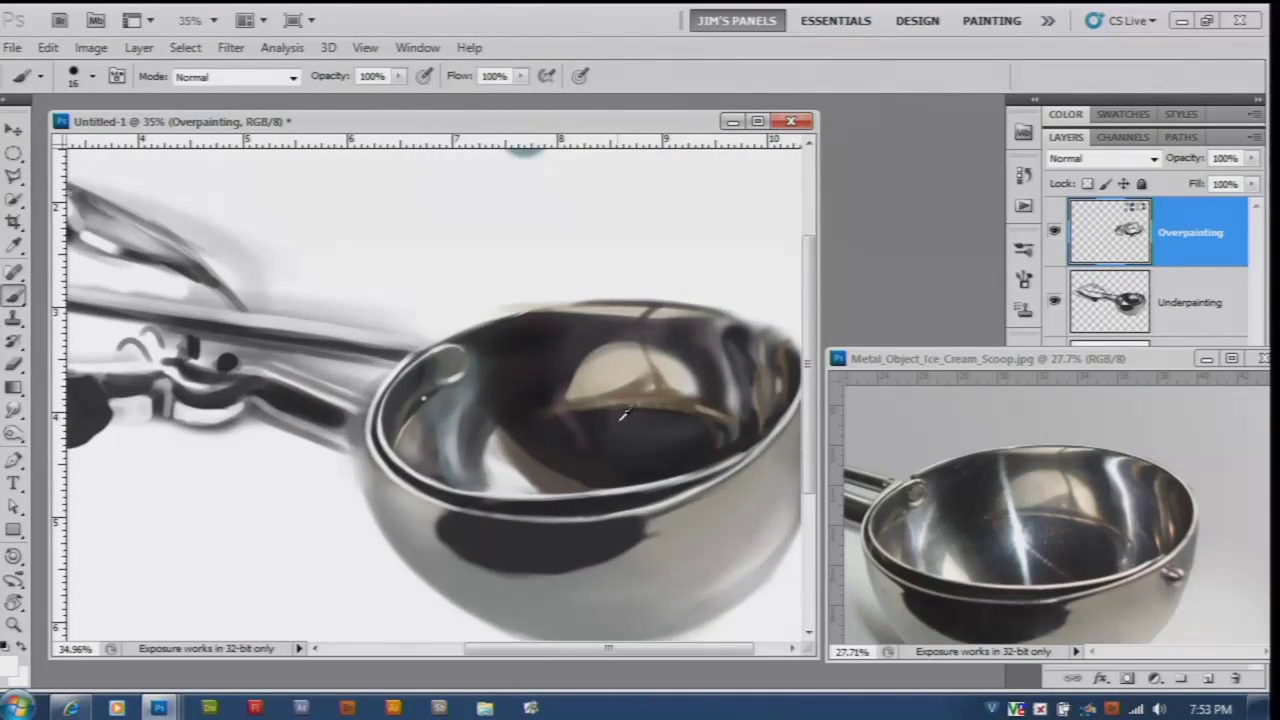
drag(580, 405, 688, 395)
- Tilt the view about 36° and paint a dark stroke along the top rim, sampling beige tones
scroll(667, 322, down, 1)
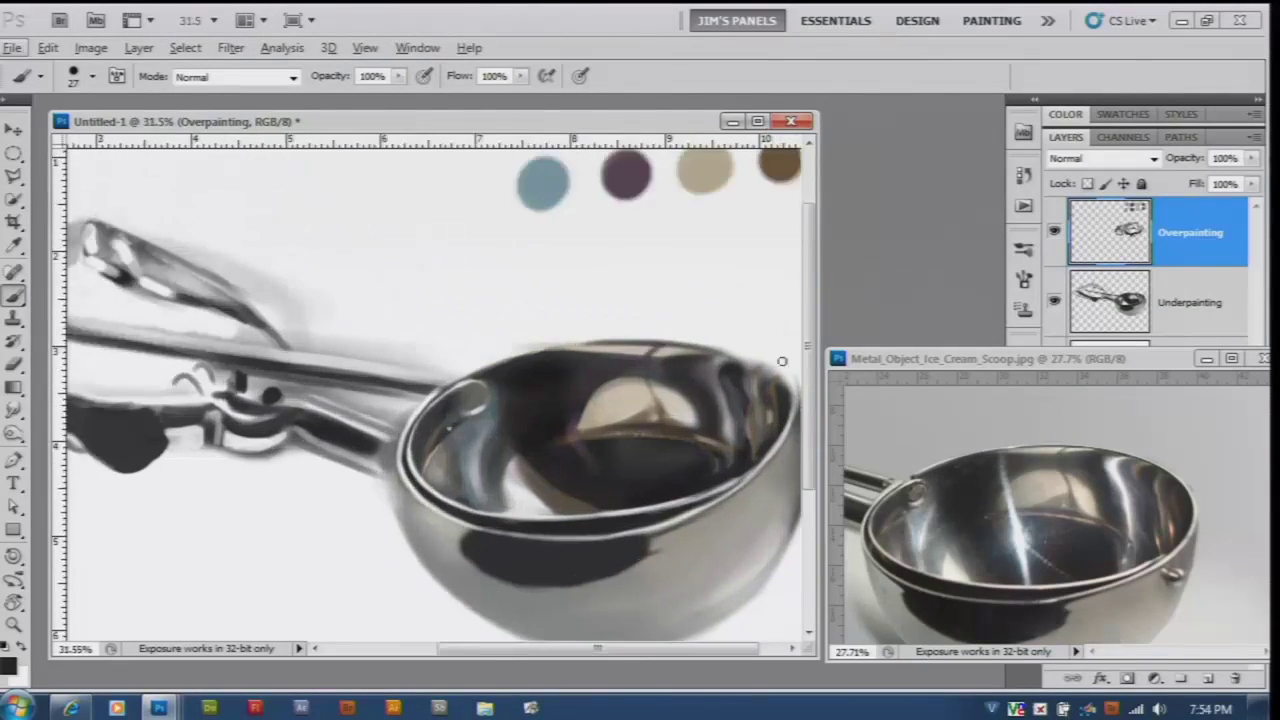
click(14, 605)
drag(286, 491, 415, 520)
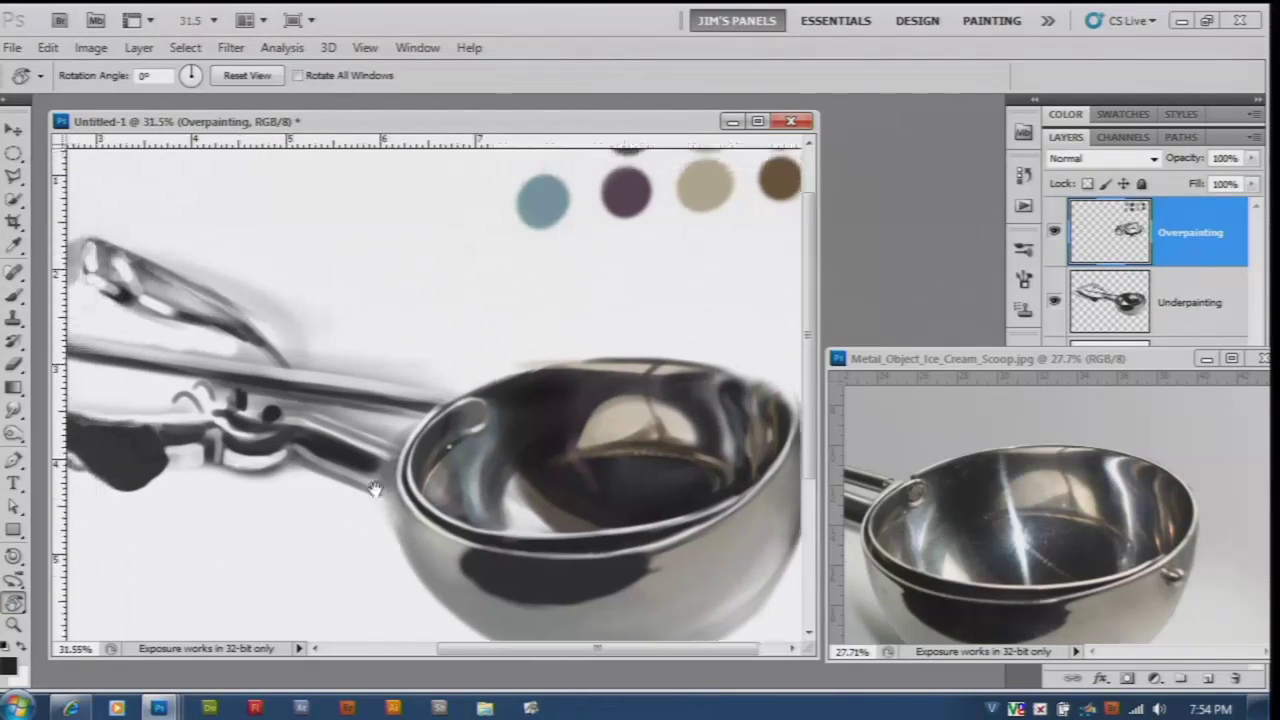
click(14, 296)
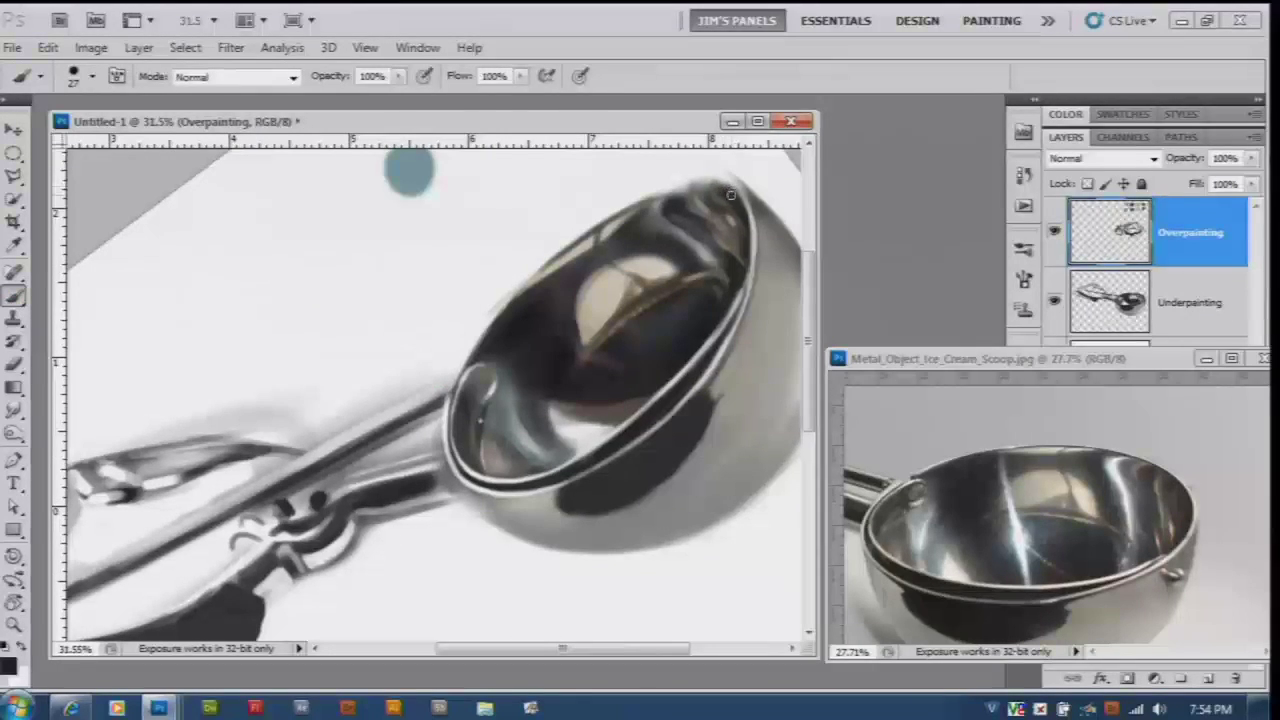
mouse_move(720, 180)
mouse_down()
mouse_move(612, 214)
mouse_move(702, 187)
mouse_up()
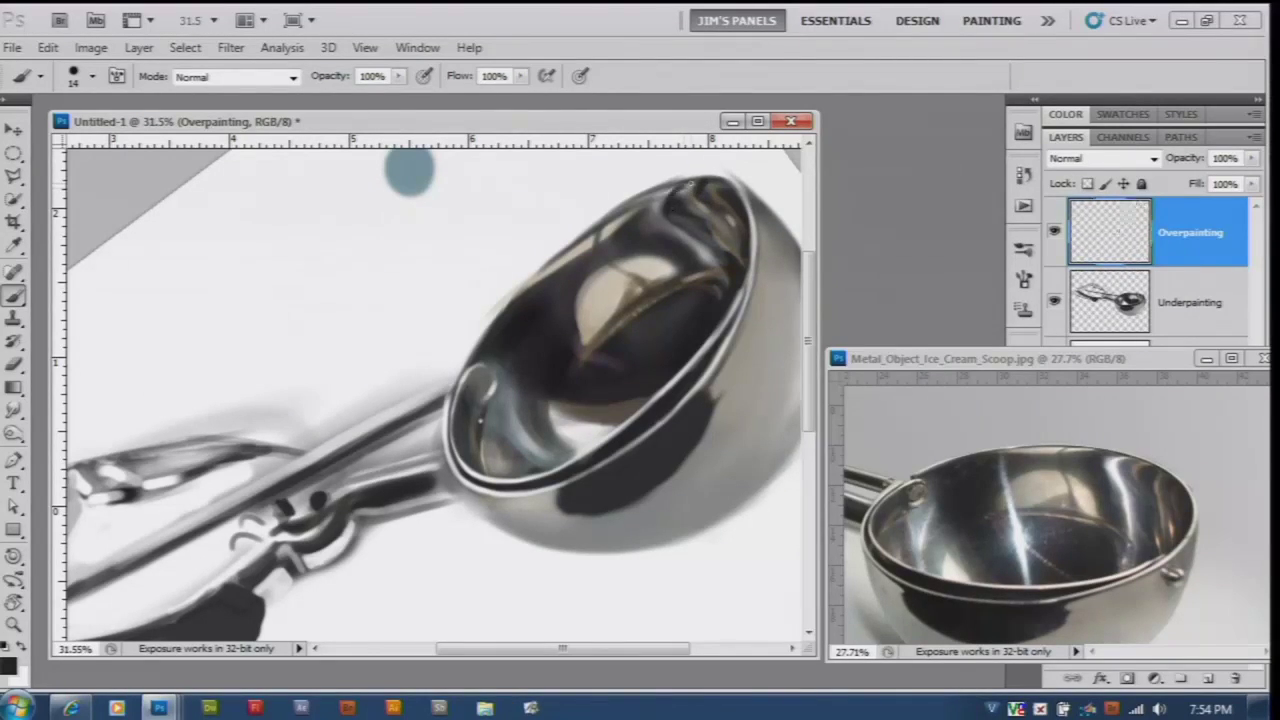
alt+click(512, 378)
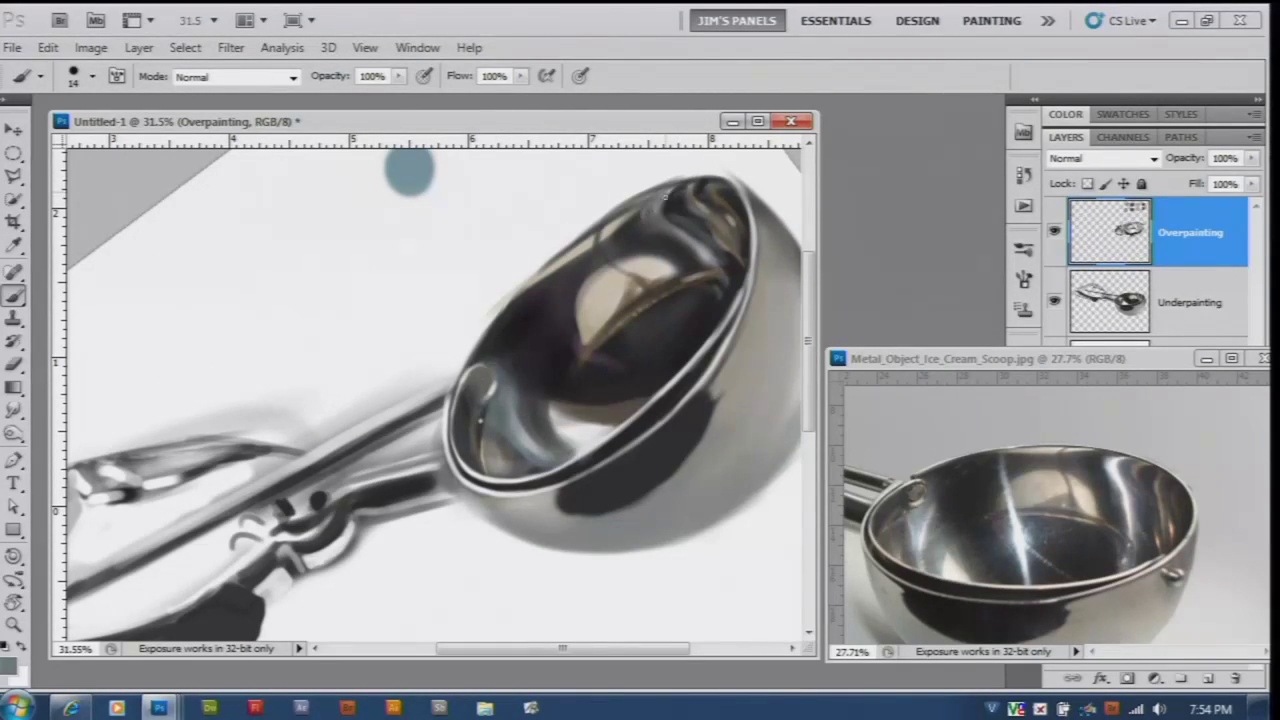
alt+click(636, 220)
alt+click(613, 226)
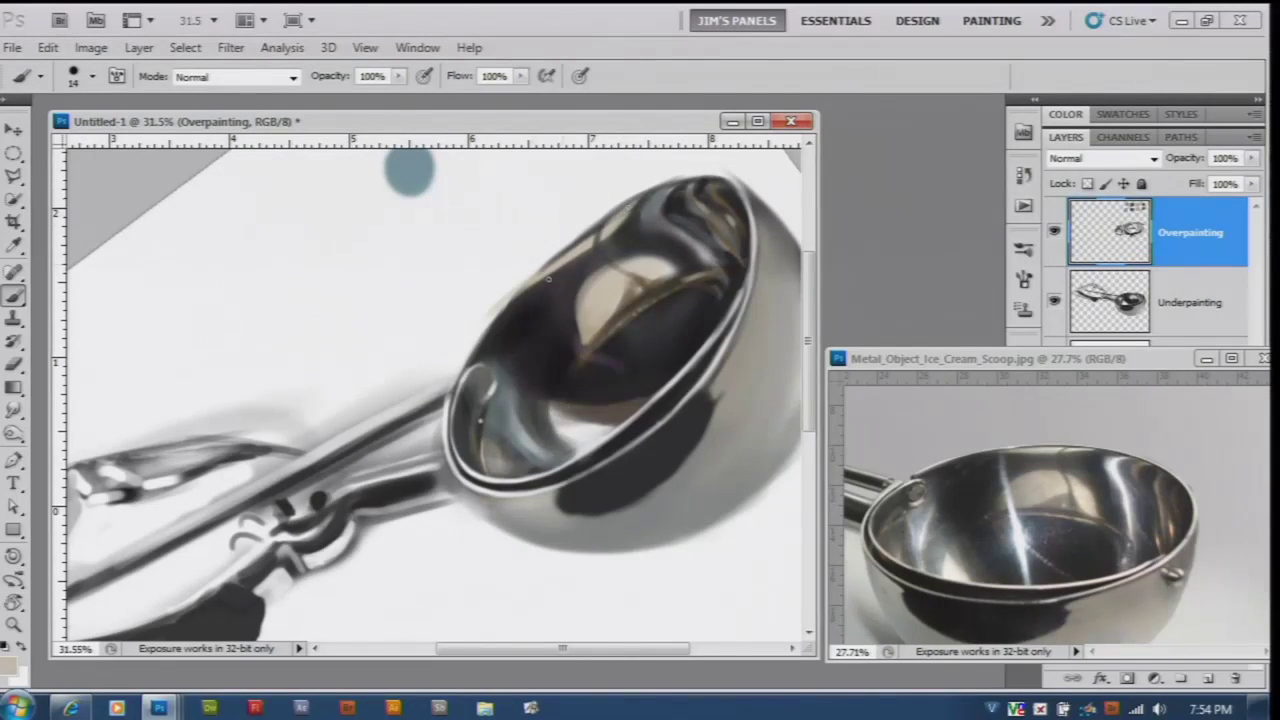
- Rotate the canvas view back to level
scroll(548, 279, down, 2)
key(r)
drag(640, 330, 703, 437)
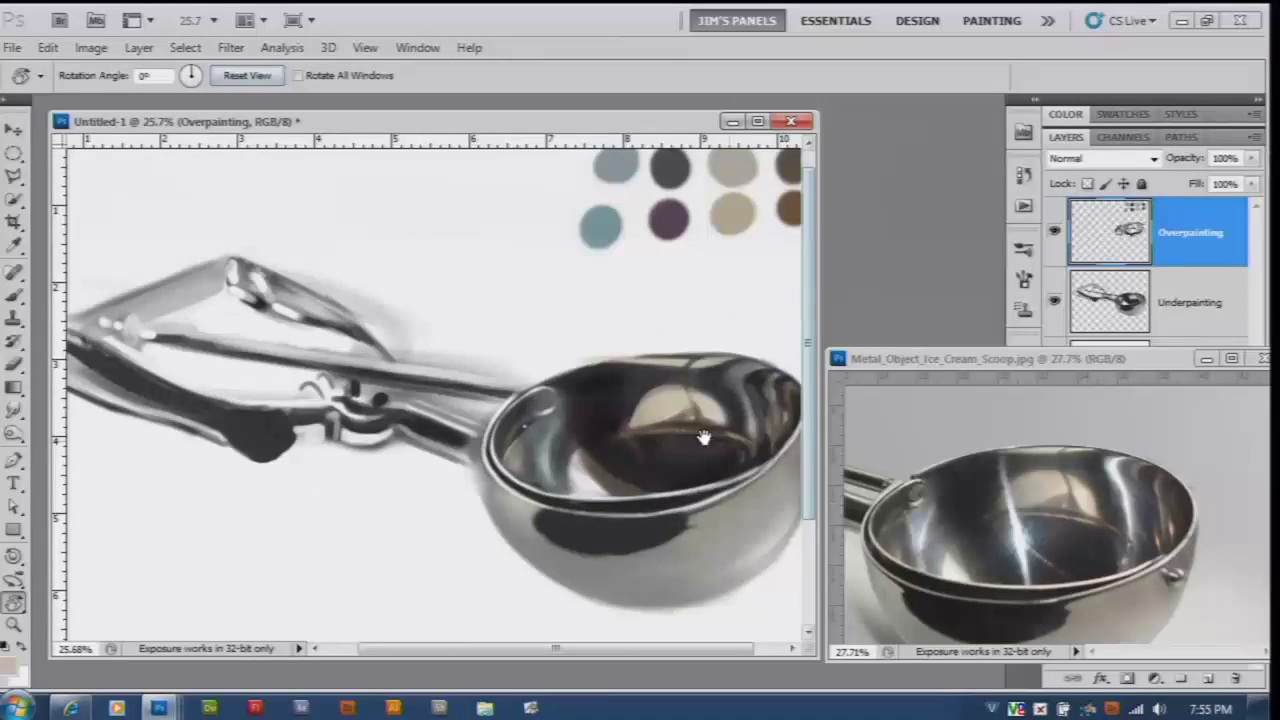
scroll(703, 437, up, 2)
scroll(694, 343, down, 2)
scroll(600, 365, up, 2)
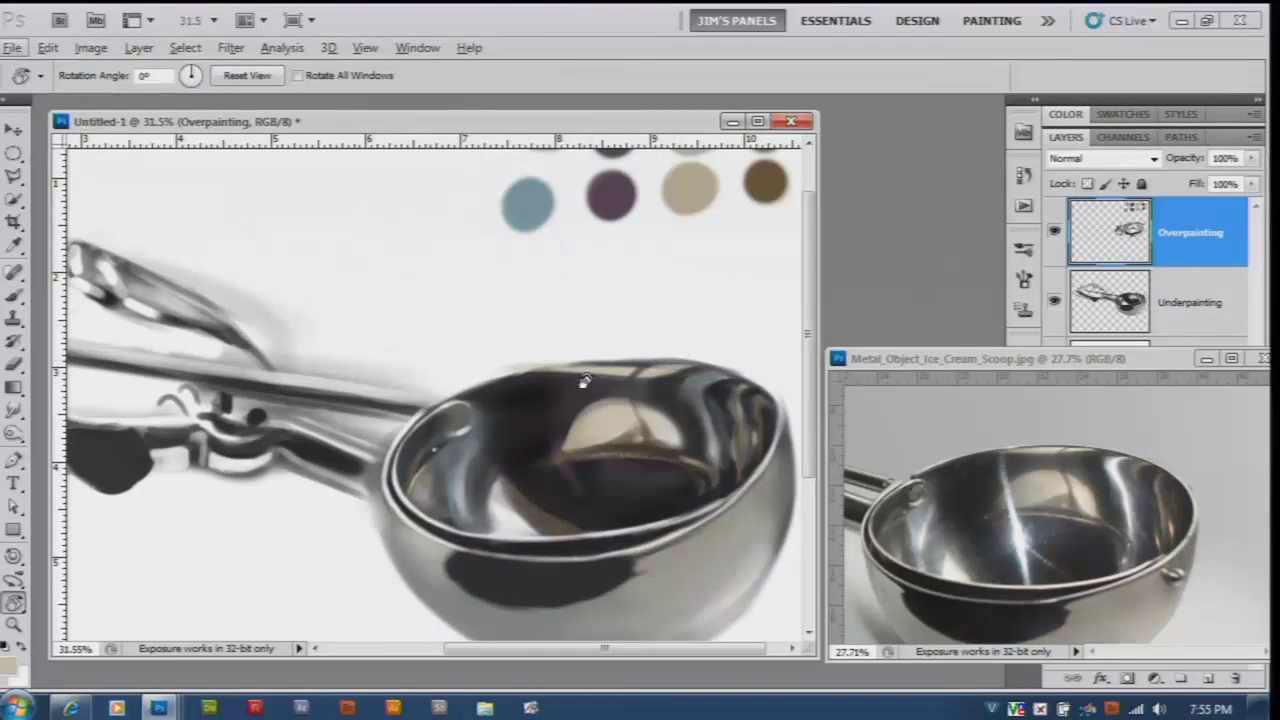
- Alternate sampled dark and light beige strokes to sharpen the top rim edge
key(b)
alt+click(512, 381)
mouse_move(610, 356)
mouse_down()
mouse_move(495, 380)
mouse_move(690, 352)
mouse_move(478, 382)
mouse_up()
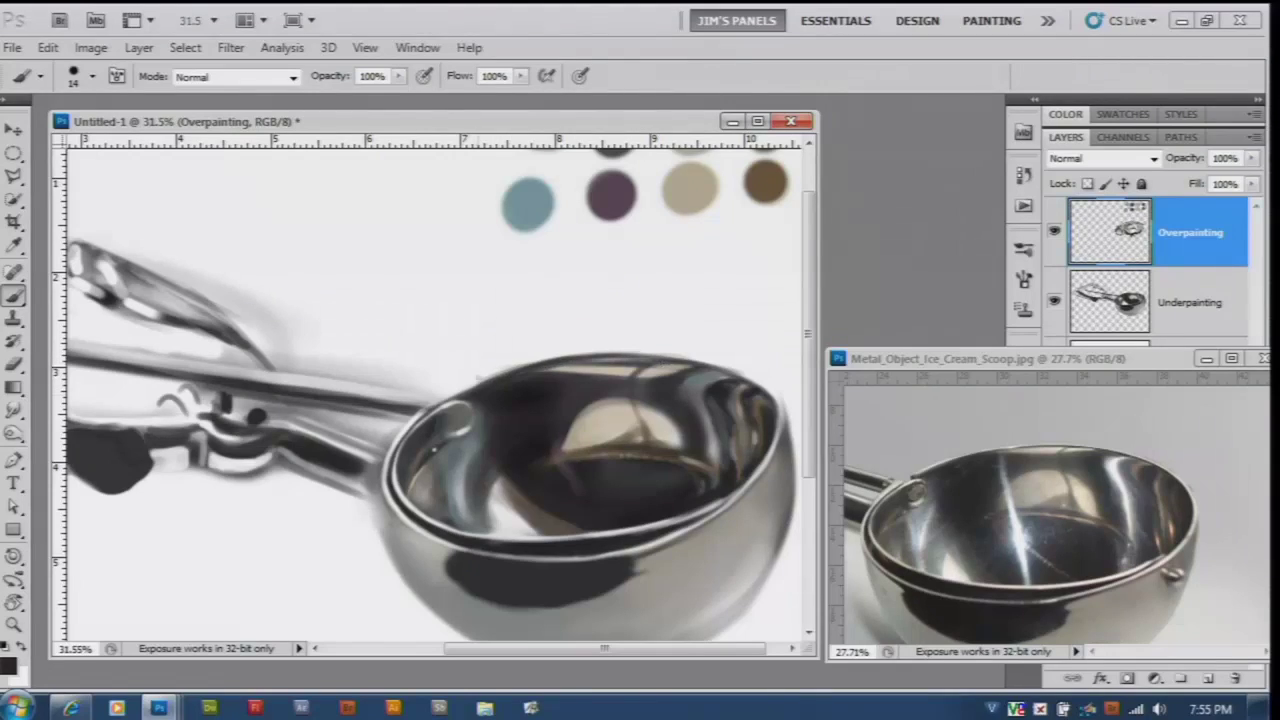
alt+click(617, 363)
drag(617, 363, 690, 370)
alt+click(604, 363)
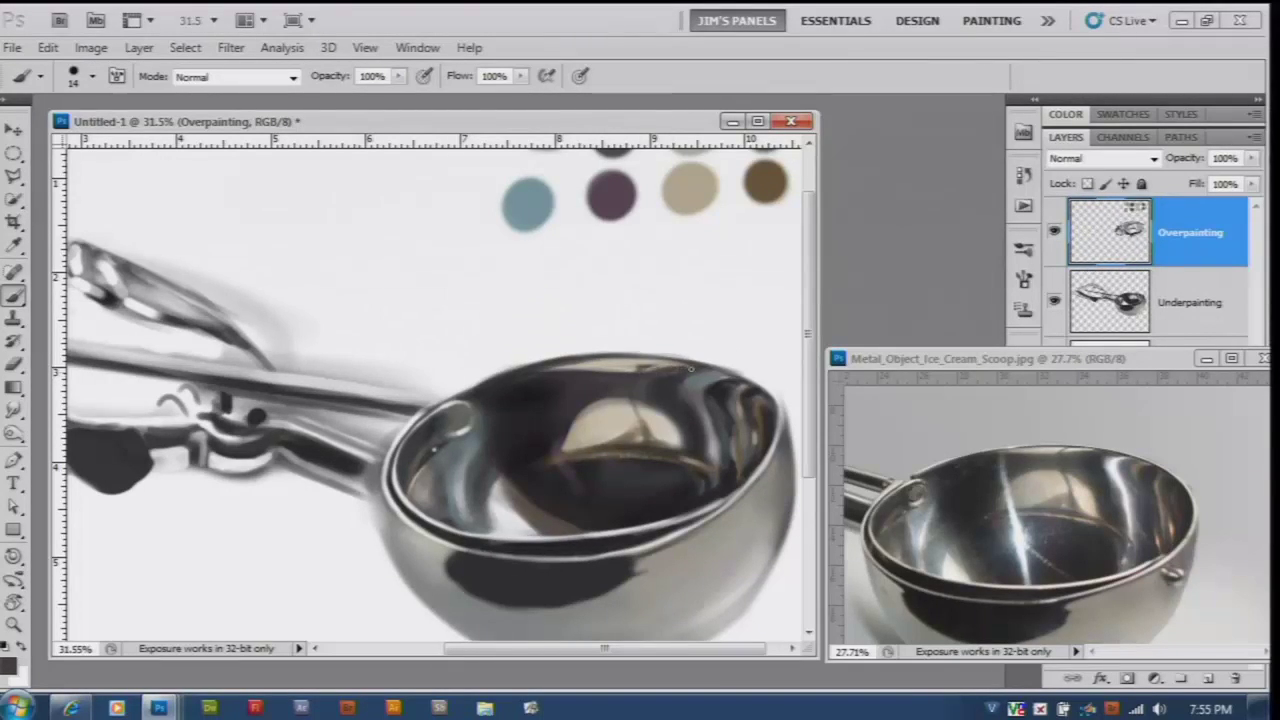
alt+click(653, 364)
alt+click(592, 368)
scroll(638, 366, down, 3)
- Zoom the reference photo in on the rivet on the bowl's right side
click(989, 366)
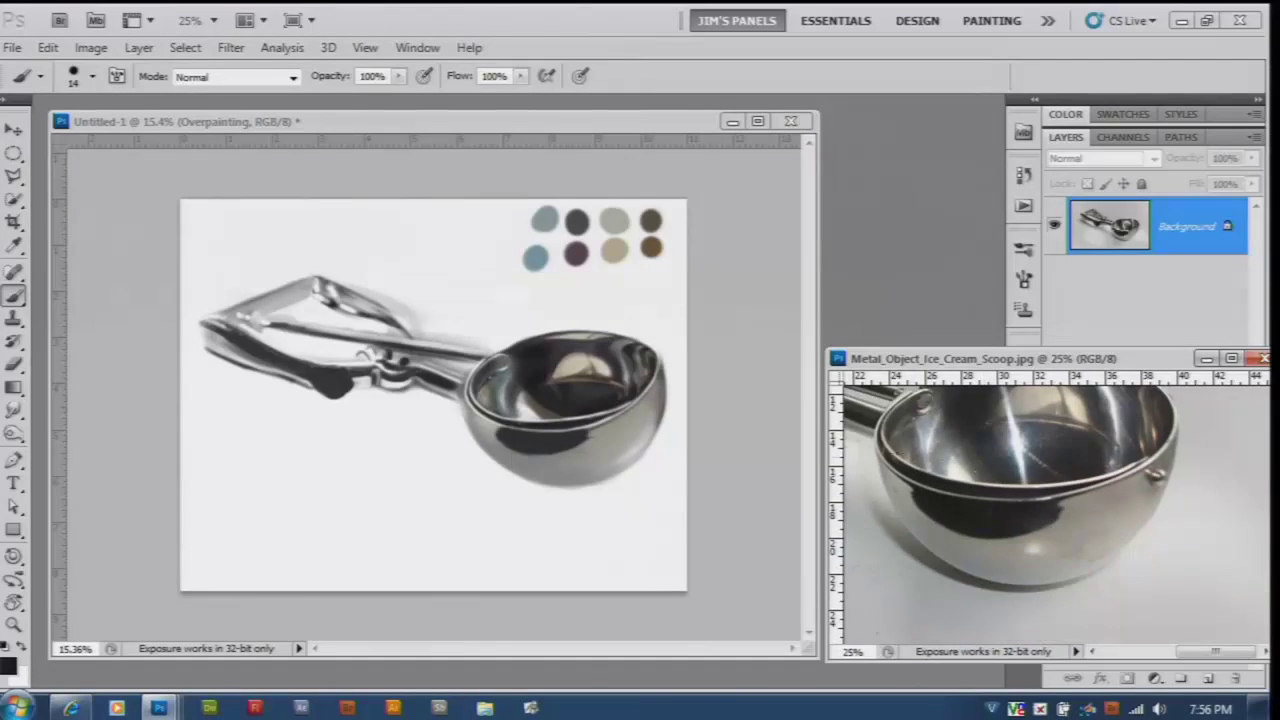
scroll(1122, 535, up, 1)
scroll(1122, 535, up, 1)
scroll(1122, 535, up, 1)
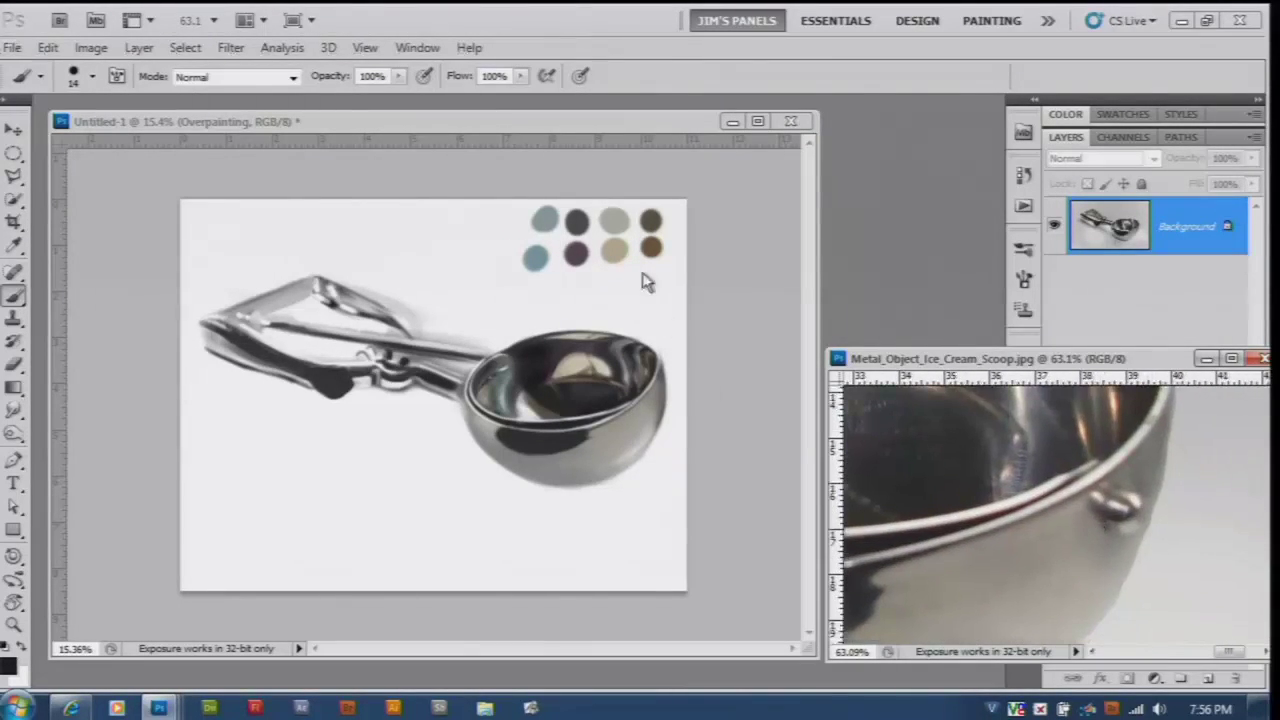
scroll(630, 420, up, 2)
scroll(630, 440, up, 1)
scroll(630, 453, up, 1)
drag(630, 453, 628, 443)
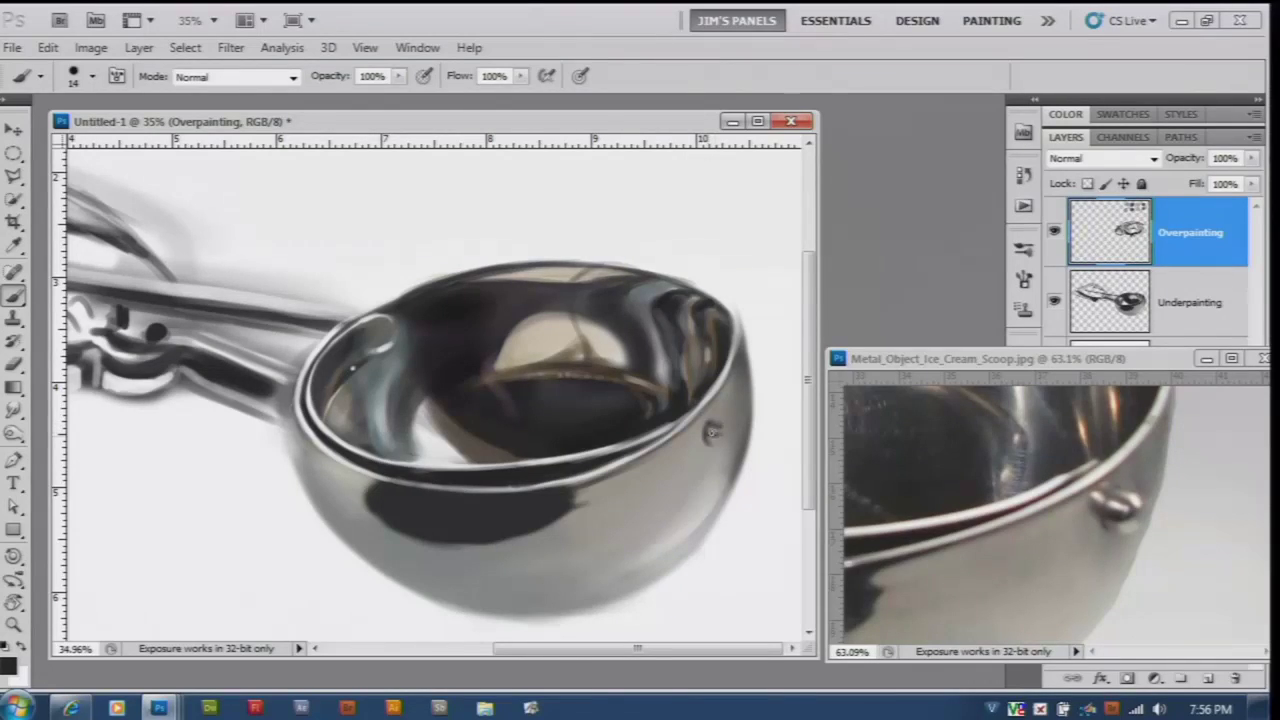
- Dab a sampled light highlight onto the painted rivet
alt+click(722, 419)
click(720, 422)
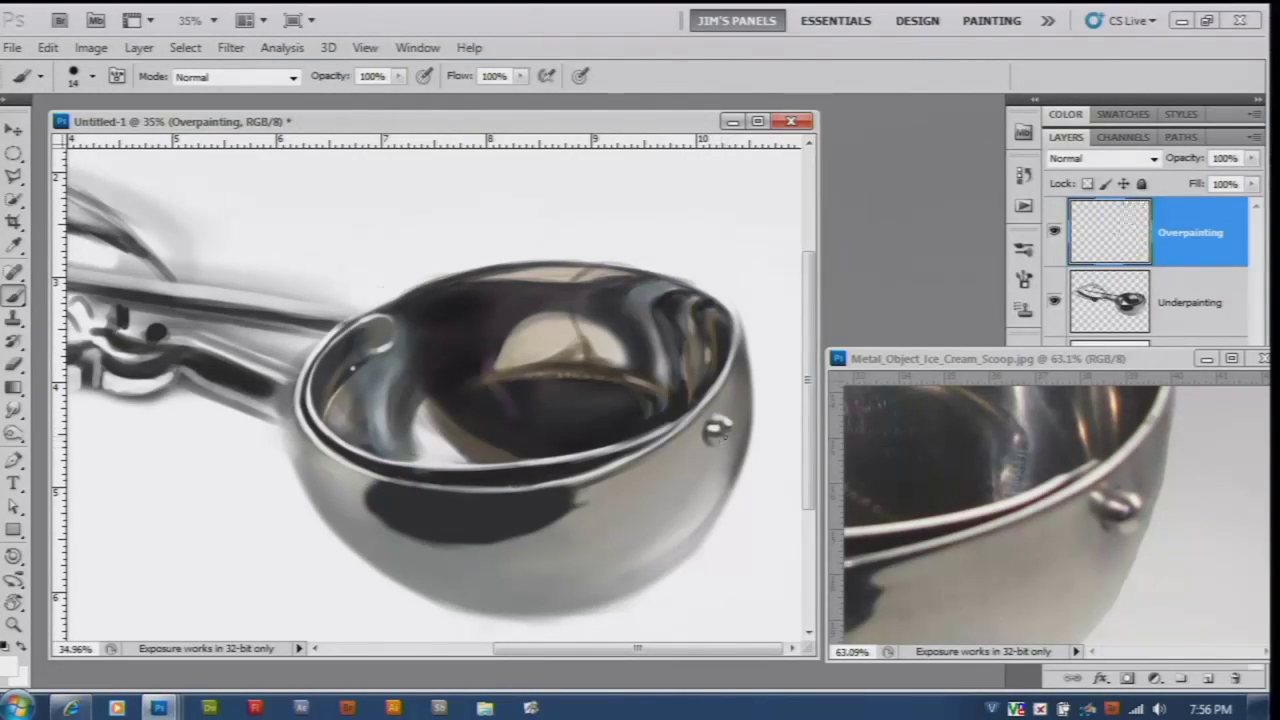
alt+click(716, 430)
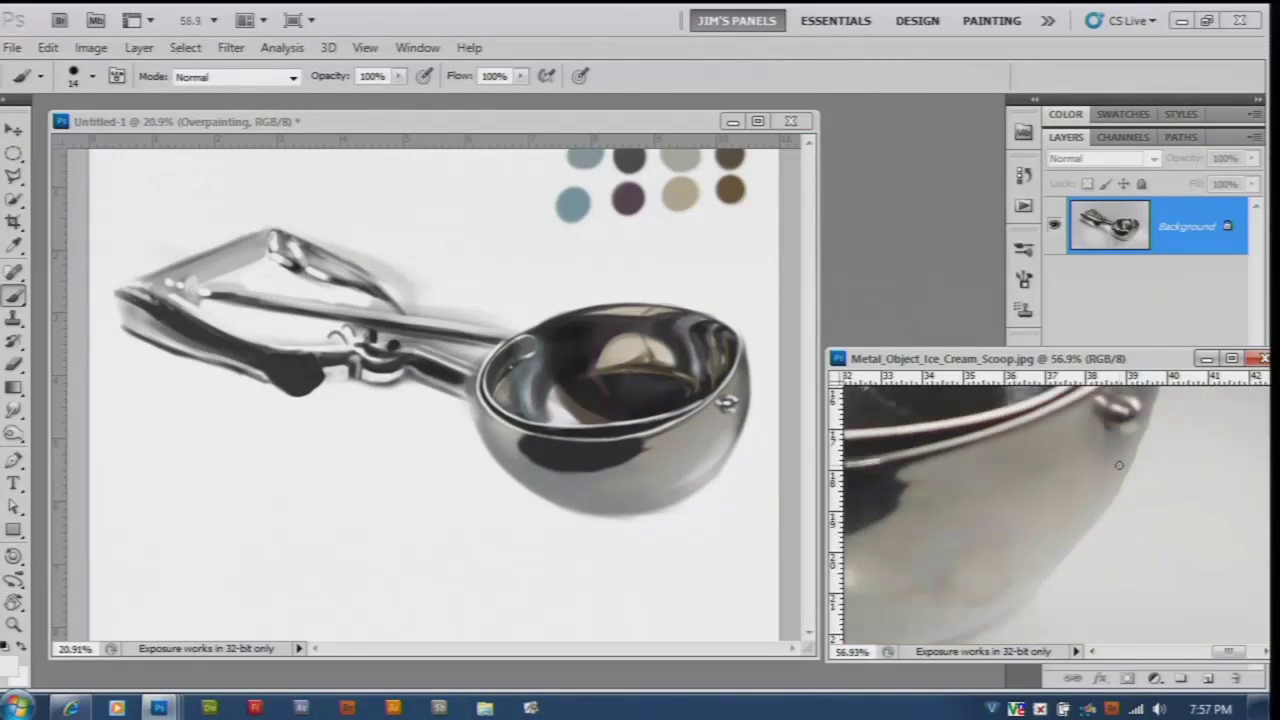
scroll(1119, 464, down, 5)
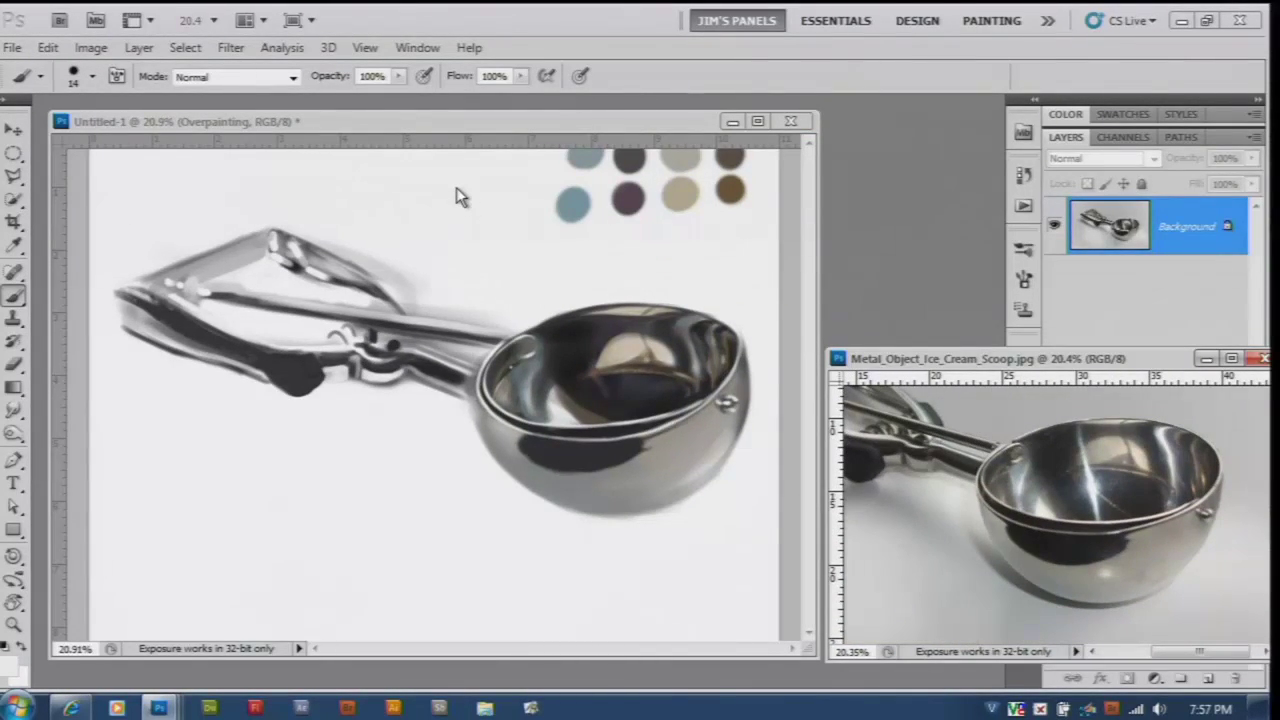